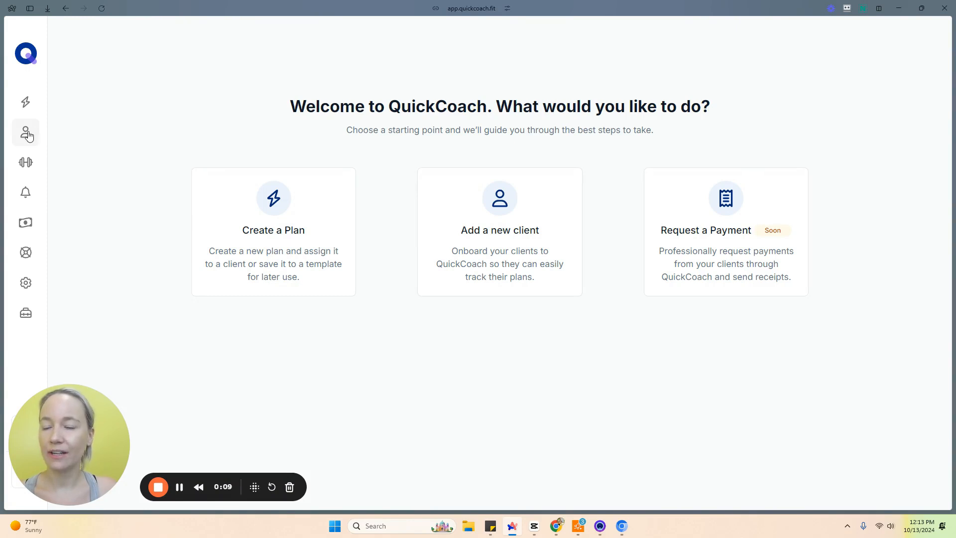
Step: Add a new client, entering the client's first name, and create the client
{"action": "left_click", "coordinate": [27, 134]}
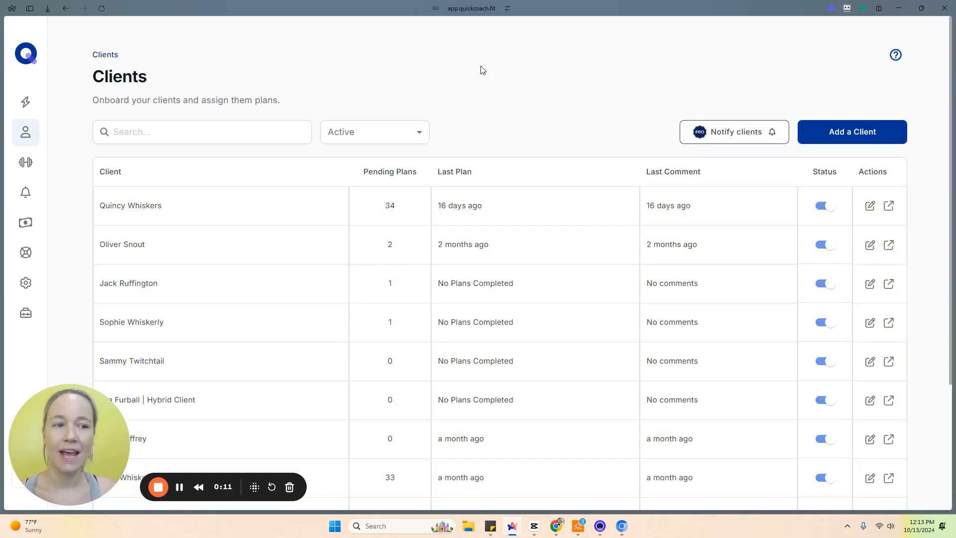
{"action": "left_click", "coordinate": [874, 136]}
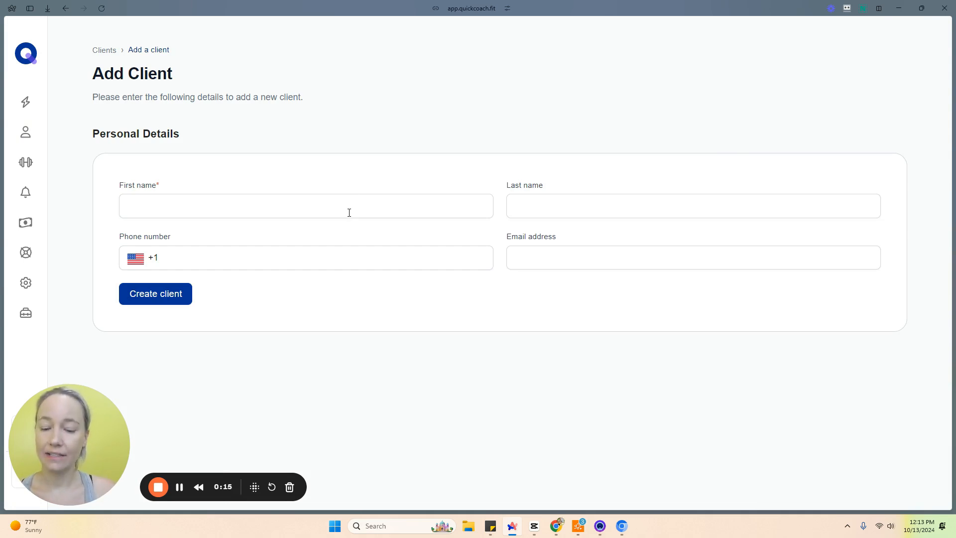
{"action": "type", "text": "Betty"}
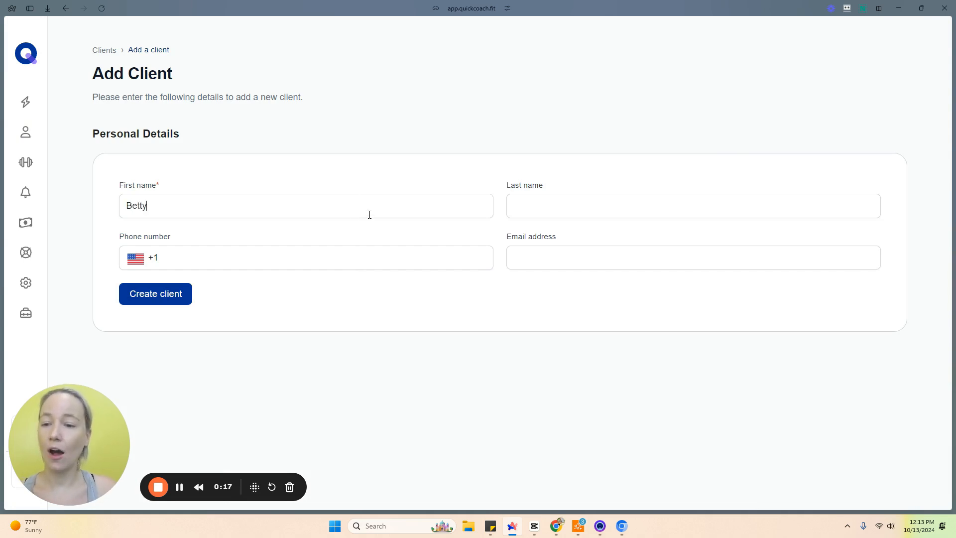
{"action": "left_click", "coordinate": [156, 295]}
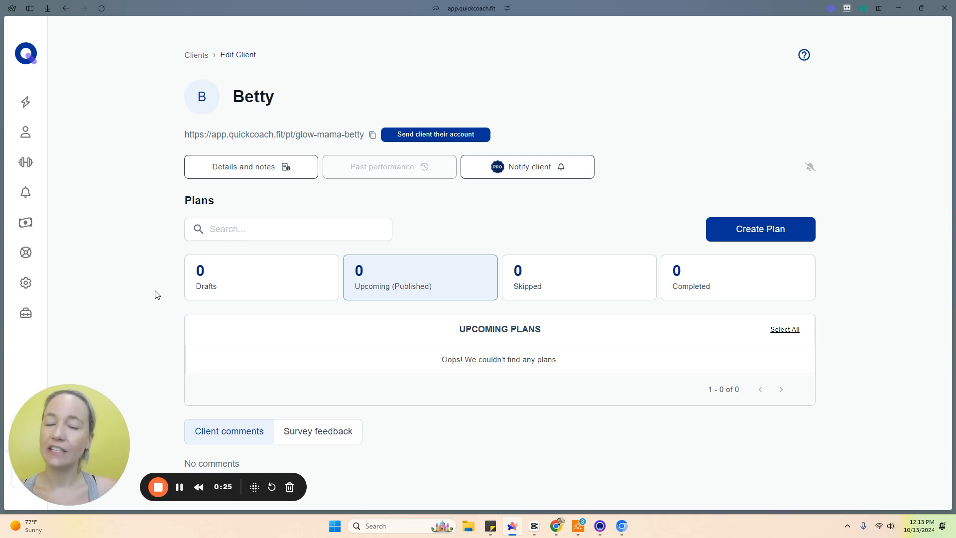
Step: Open and close the dialog for sending the client their account, then copy the client's portal link
{"action": "left_click", "coordinate": [440, 140]}
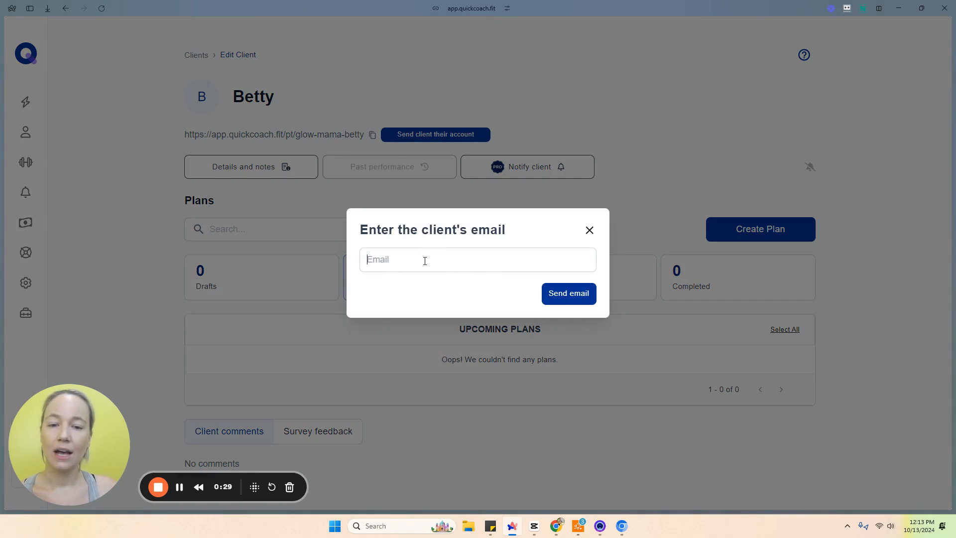
{"action": "left_click", "coordinate": [590, 231]}
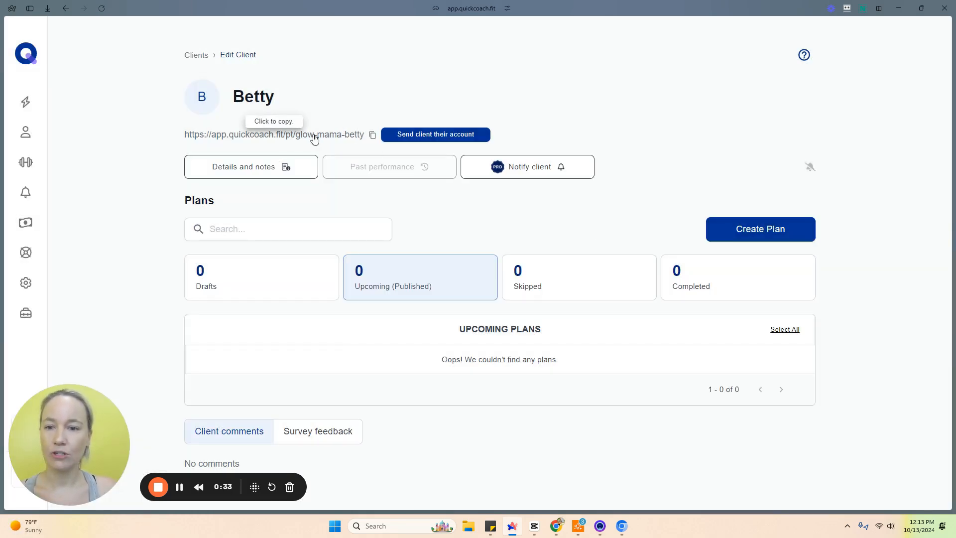
{"action": "left_click", "coordinate": [260, 139]}
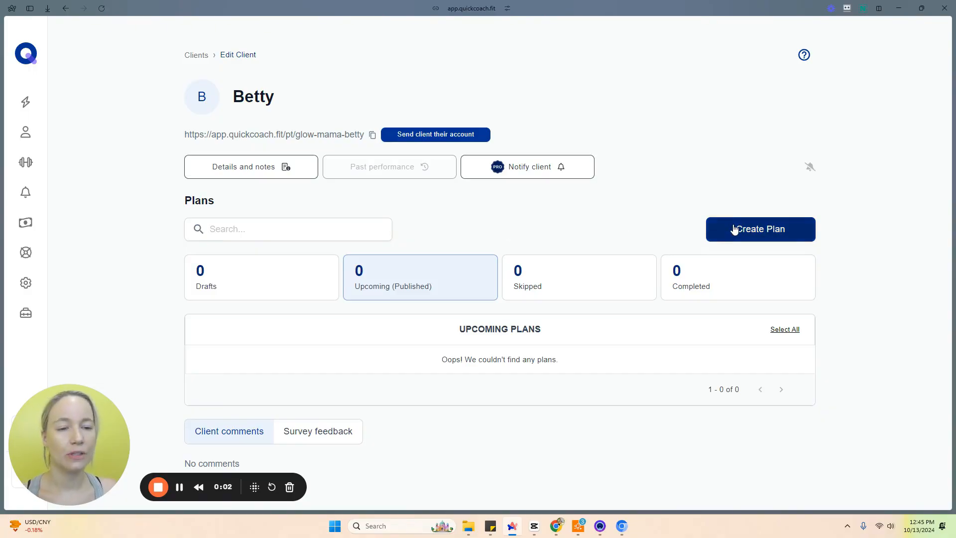
Step: Create a new plan for the client named with her first name followed by 's Plan, keeping Reps, Sets and Rest fields
{"action": "left_click", "coordinate": [733, 229]}
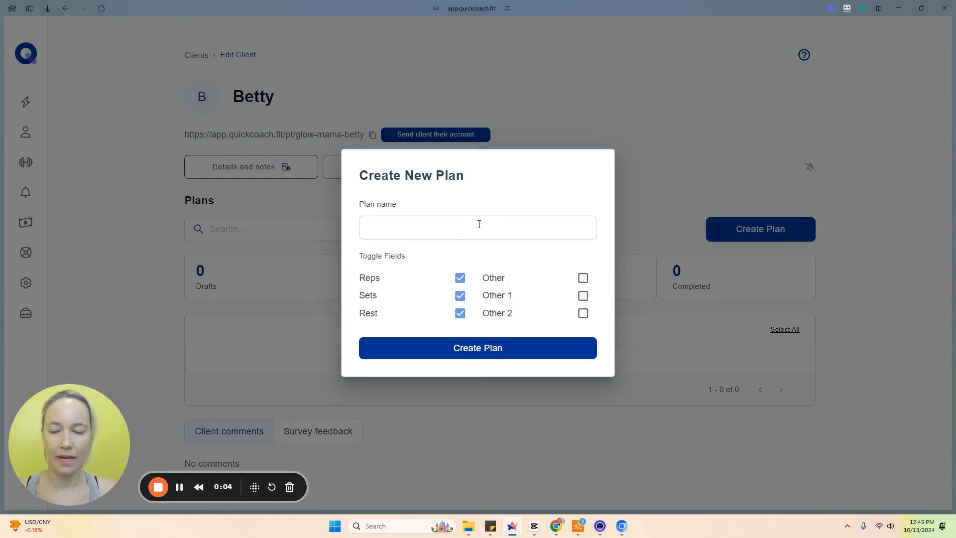
{"action": "type", "text": "Betty's Pla"}
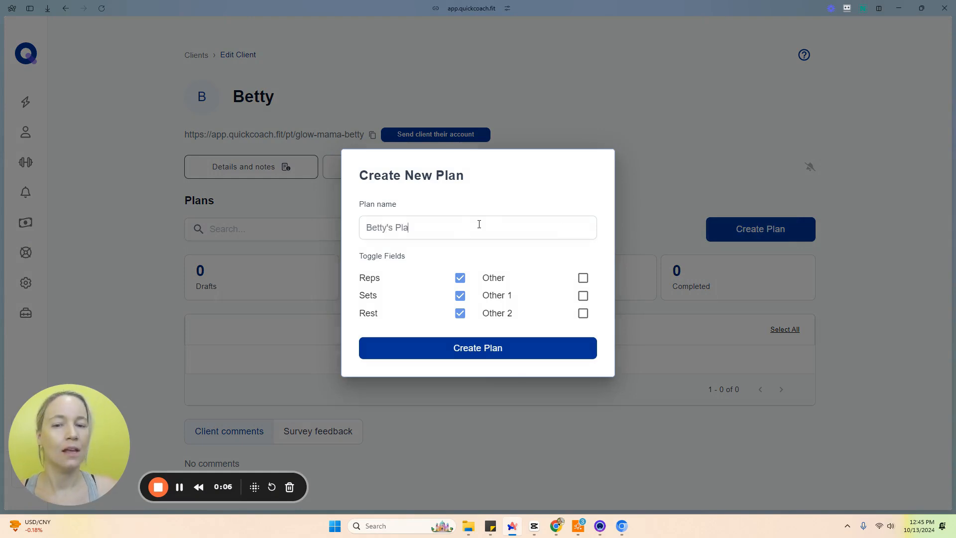
{"action": "type", "text": "n"}
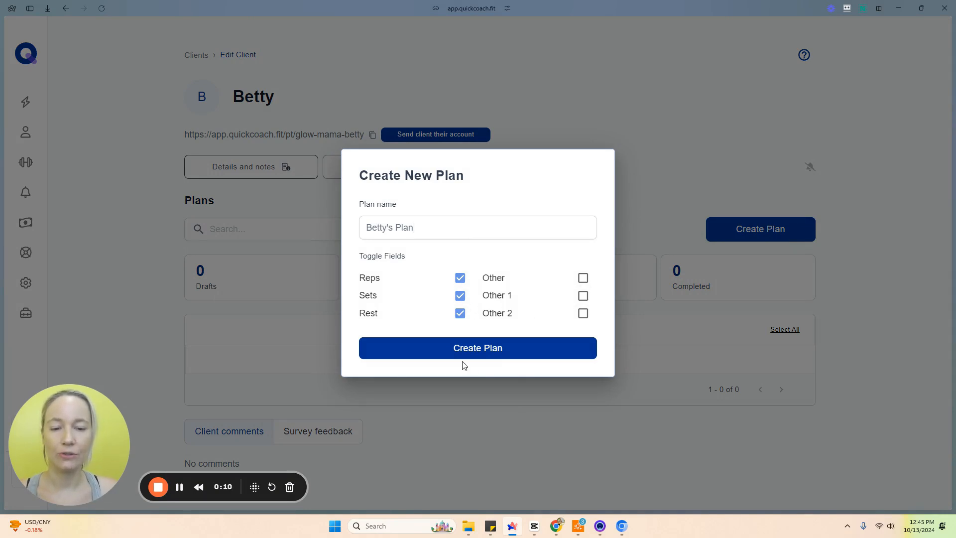
{"action": "left_click", "coordinate": [471, 349]}
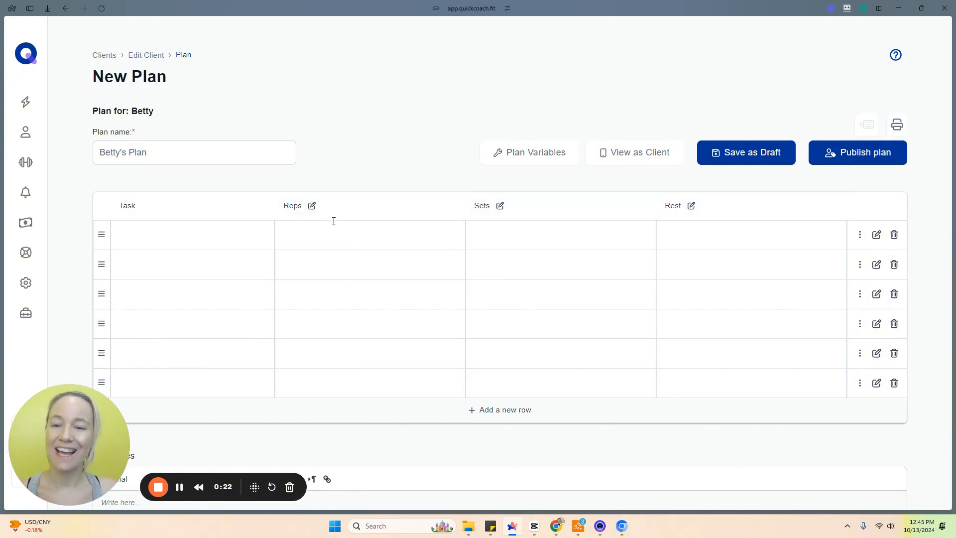
Step: Open the Reps column's properties and try its label and enabled toggle without changing them
{"action": "left_click", "coordinate": [311, 207]}
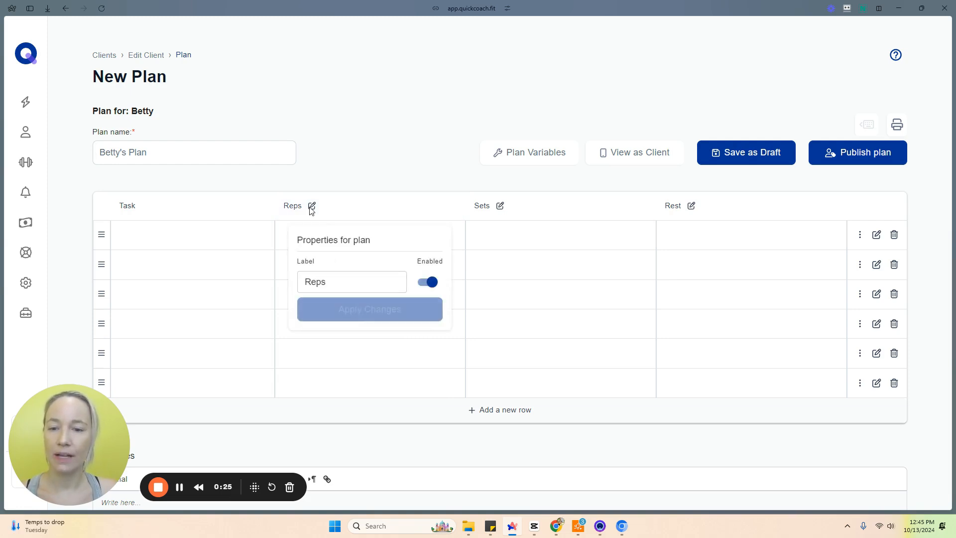
{"action": "left_click", "coordinate": [438, 284]}
{"action": "left_click", "coordinate": [438, 283]}
{"action": "left_click", "coordinate": [316, 283]}
{"action": "double_click", "coordinate": [323, 283]}
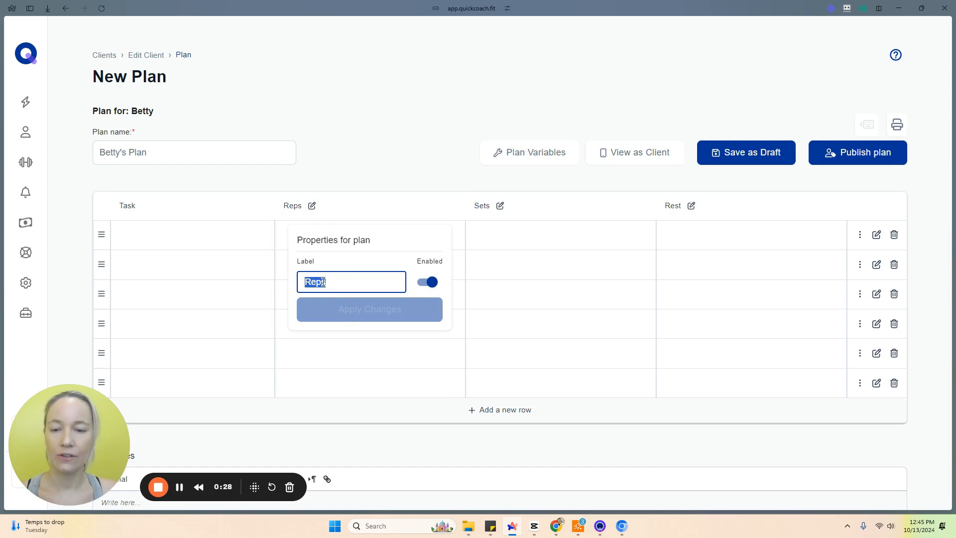
{"action": "left_click", "coordinate": [357, 168]}
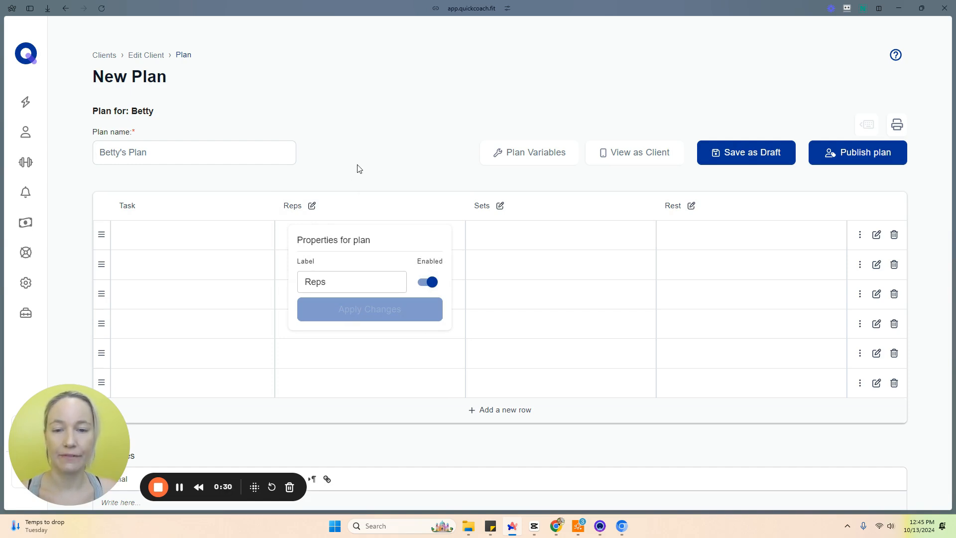
Step: Open the plan variables, toggle the Weight, Notes, Equipment and Rest fields on and off, and apply with only Reps, Sets and Rest enabled
{"action": "left_click", "coordinate": [553, 159]}
{"action": "left_click", "coordinate": [588, 299]}
{"action": "left_click", "coordinate": [589, 323]}
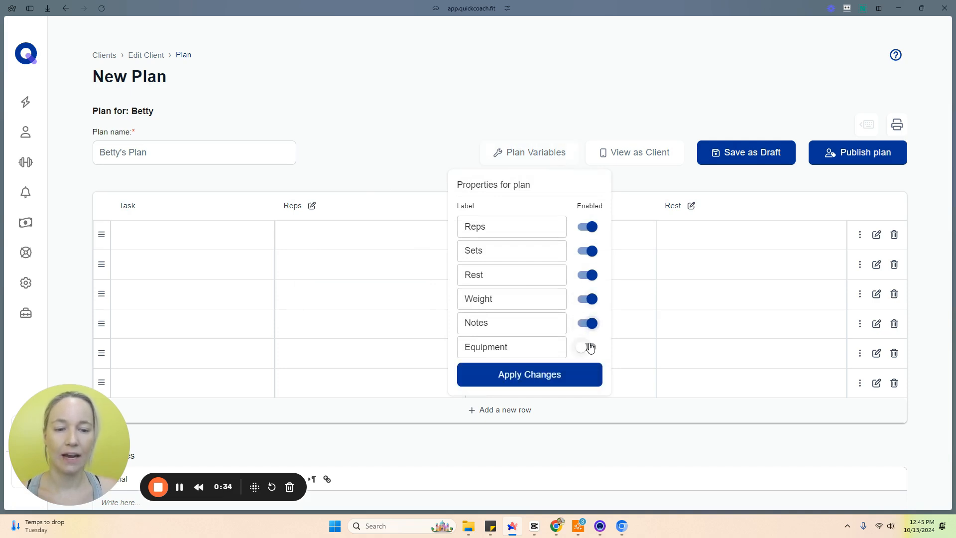
{"action": "left_click", "coordinate": [590, 347]}
{"action": "left_click", "coordinate": [590, 347]}
{"action": "left_click", "coordinate": [589, 323]}
{"action": "left_click", "coordinate": [588, 299]}
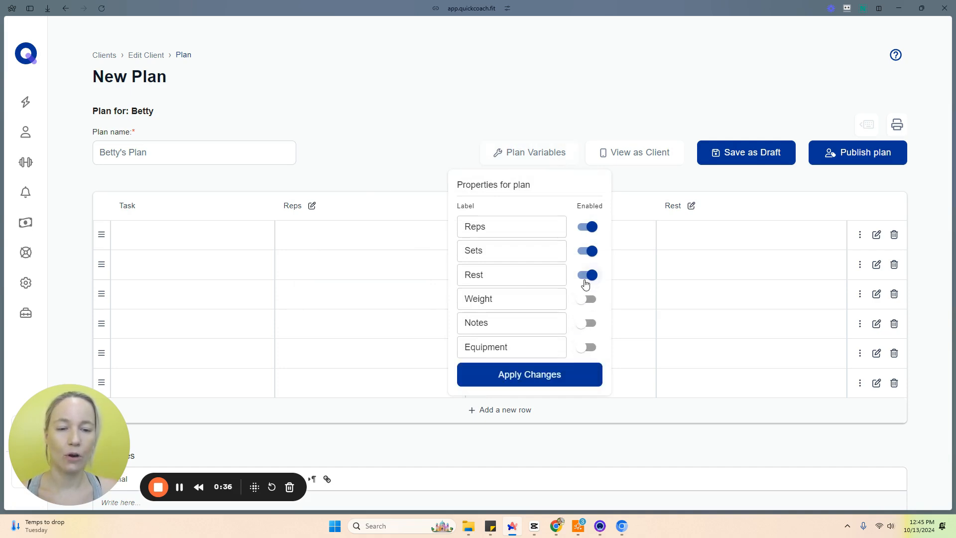
{"action": "left_click", "coordinate": [586, 275]}
{"action": "left_click", "coordinate": [586, 277]}
{"action": "double_click", "coordinate": [527, 279]}
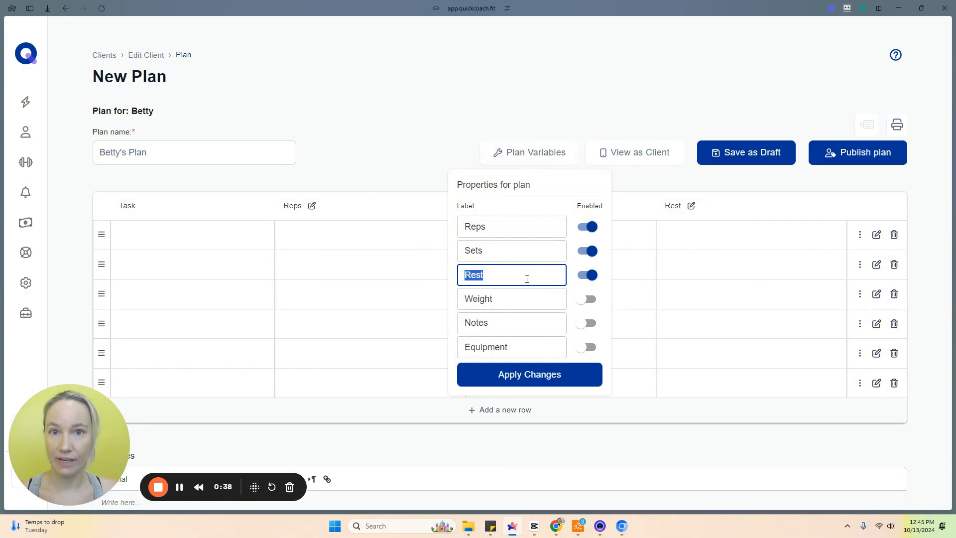
{"action": "left_click", "coordinate": [526, 279]}
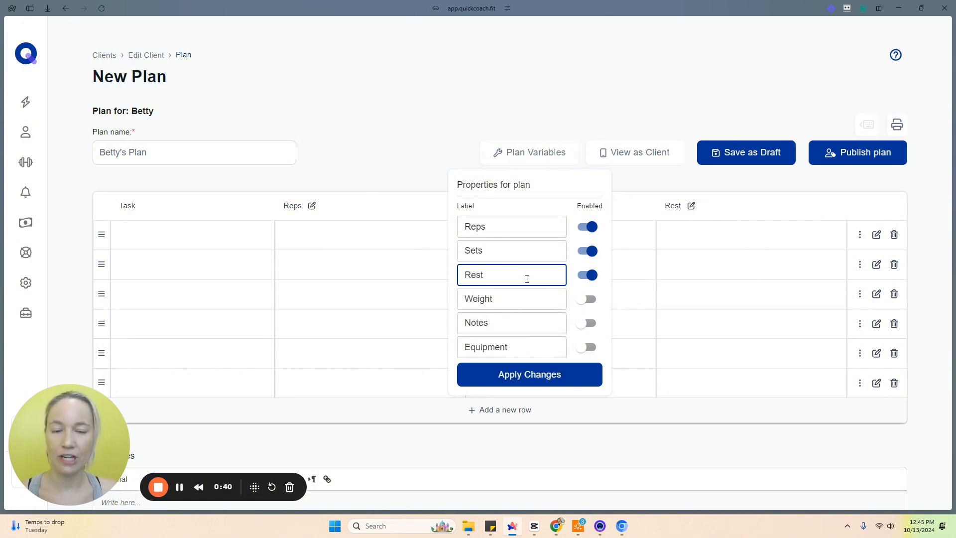
{"action": "left_click", "coordinate": [526, 376]}
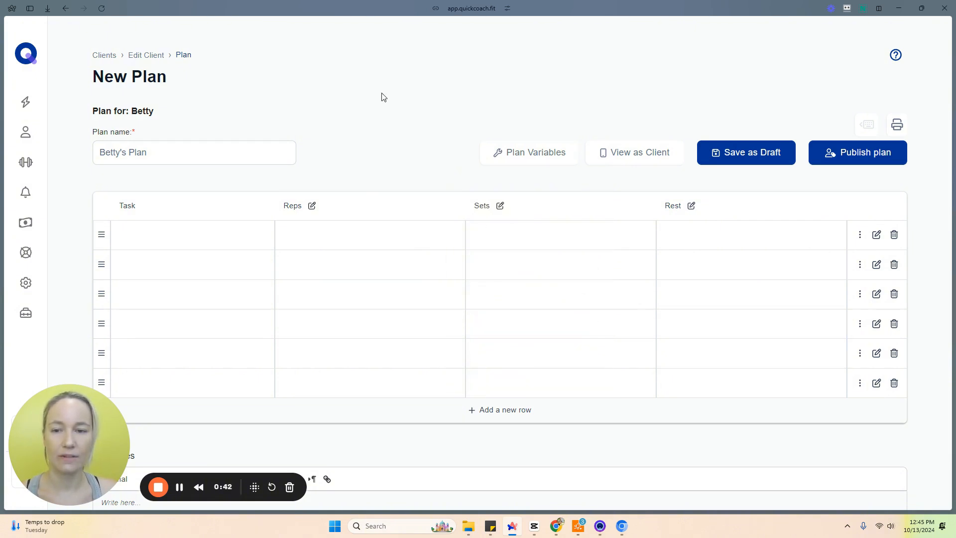
Step: Add a new task called Kettlebell Swings 3 to the library in the plan's first row
{"action": "left_click", "coordinate": [147, 230]}
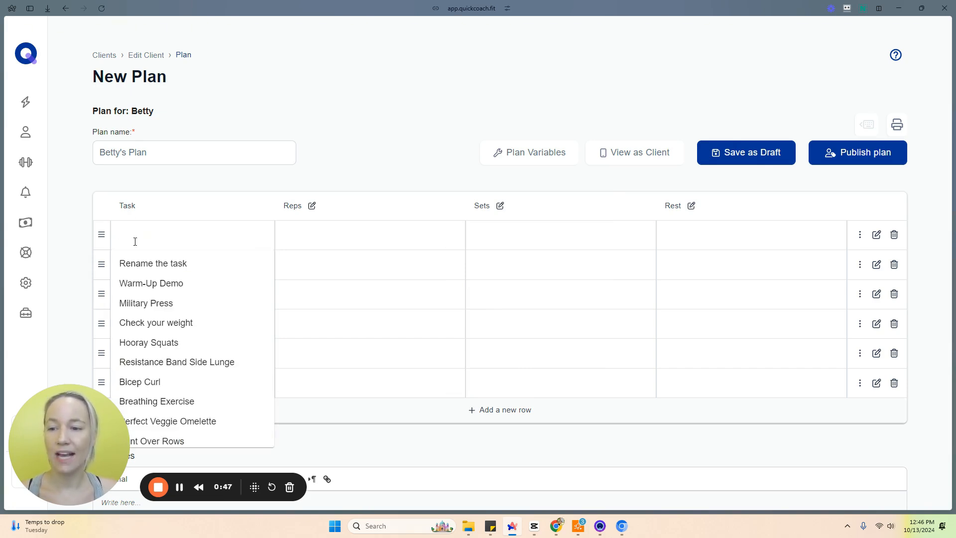
{"action": "left_click", "coordinate": [140, 235]}
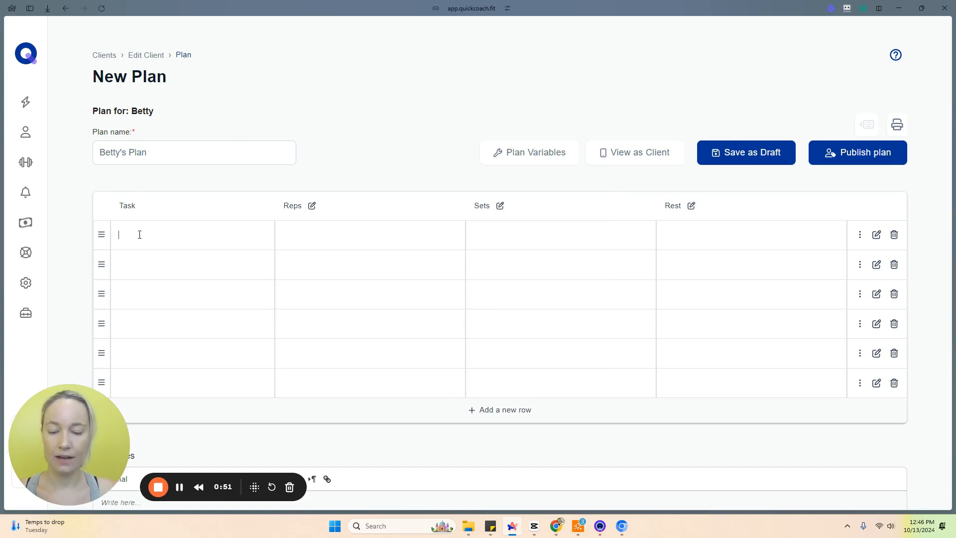
{"action": "type", "text": "Kettle"}
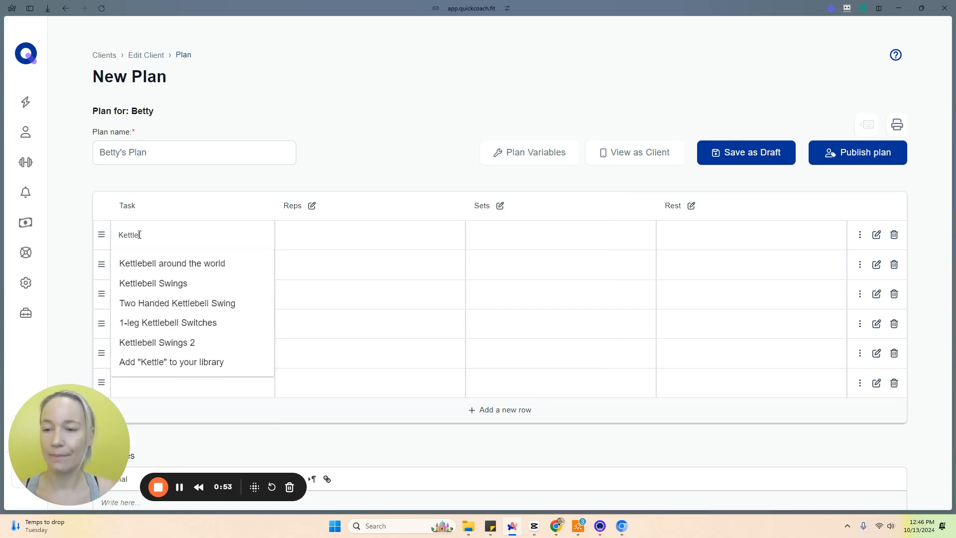
{"action": "type", "text": "b"}
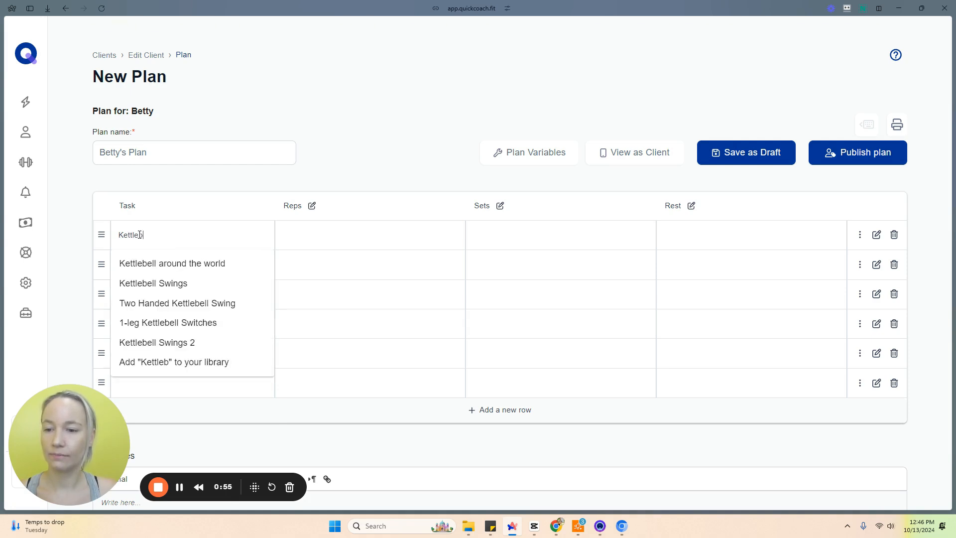
{"action": "type", "text": "ell Swings 3"}
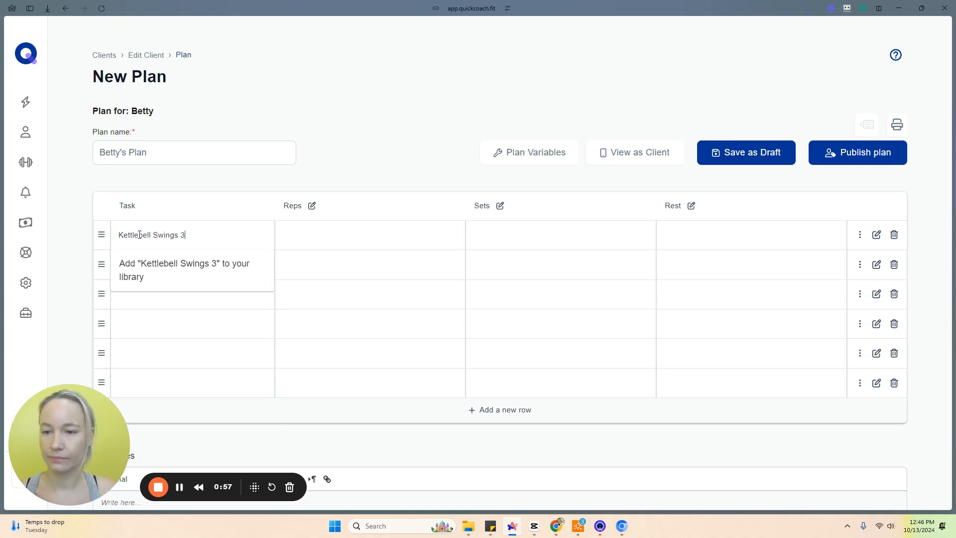
{"action": "left_click", "coordinate": [154, 273]}
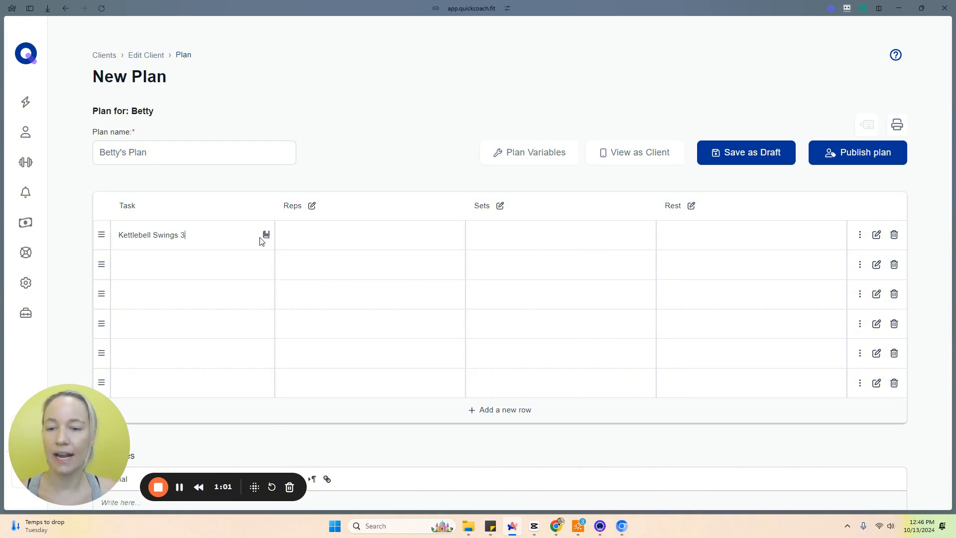
Step: Open the first task's notes and attach the pasted YouTube video link to it
{"action": "mouse_move", "coordinate": [268, 236]}
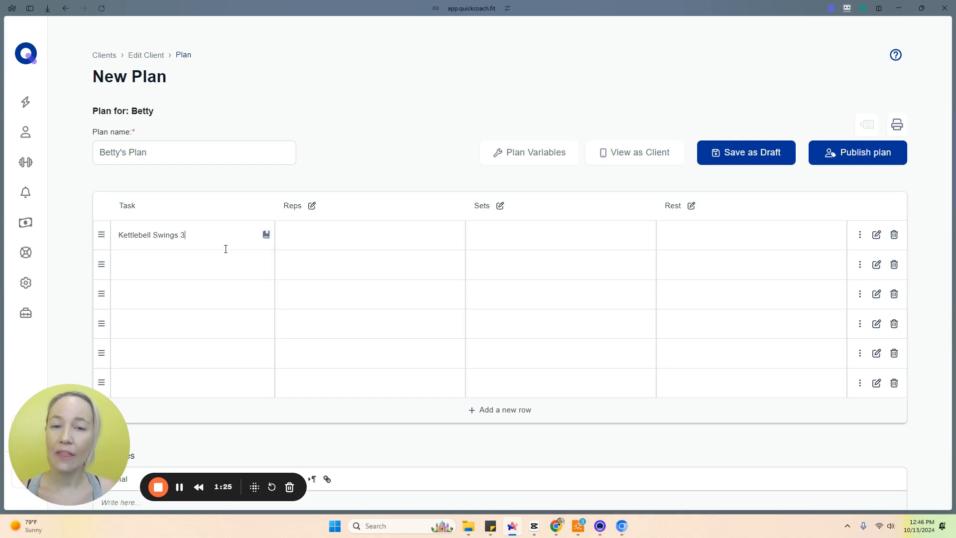
{"action": "left_click", "coordinate": [876, 234]}
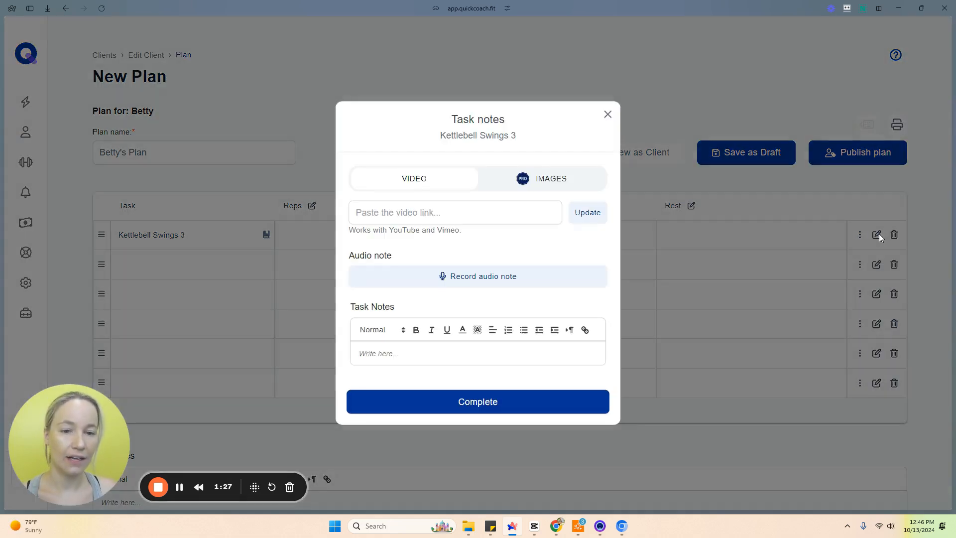
{"action": "left_click", "coordinate": [494, 207]}
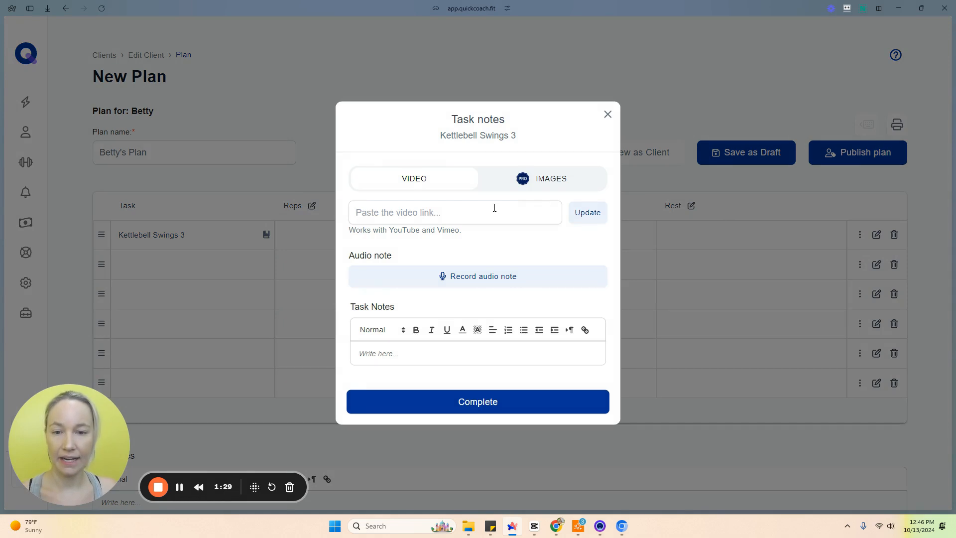
{"action": "key", "text": "ctrl+v"}
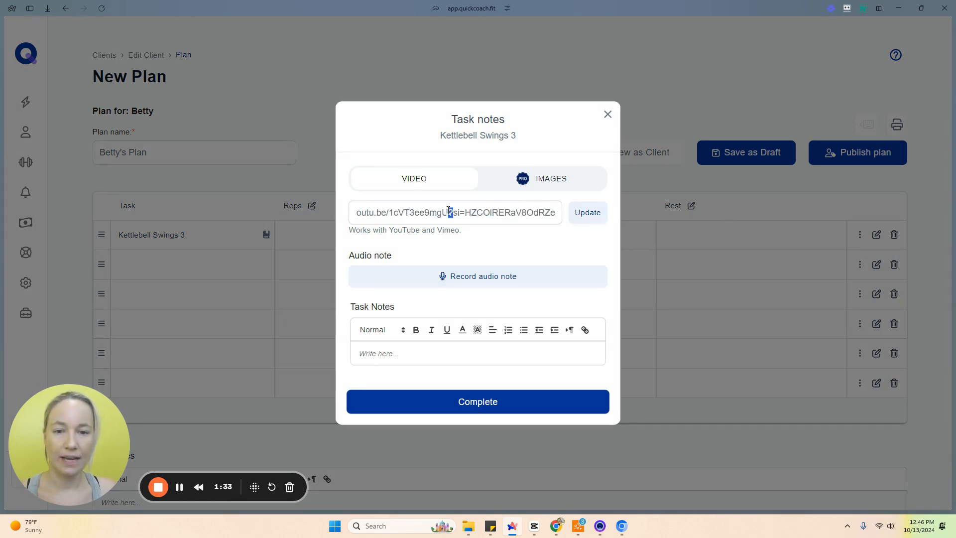
{"action": "left_click_drag", "start_coordinate": [486, 212], "coordinate": [385, 210]}
{"action": "left_click", "coordinate": [466, 211]}
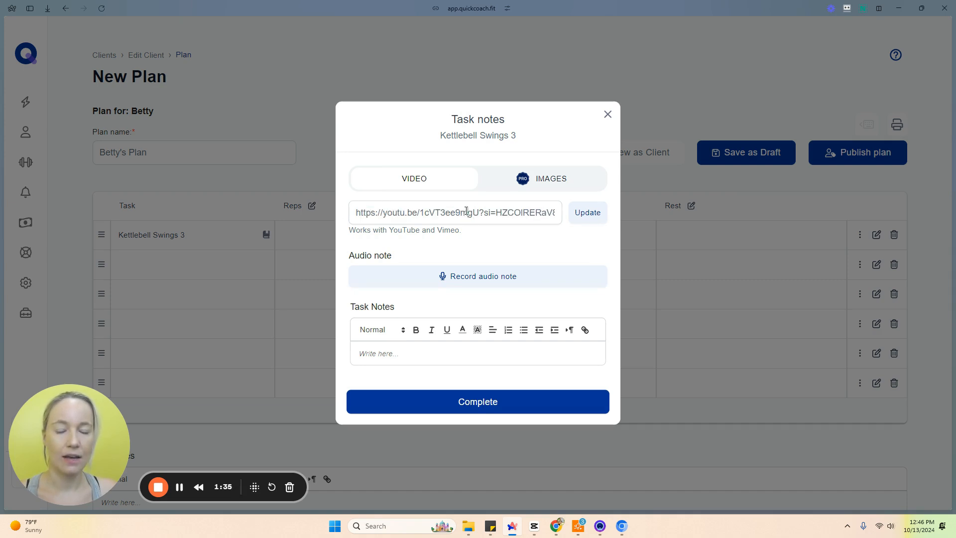
{"action": "left_click", "coordinate": [583, 213]}
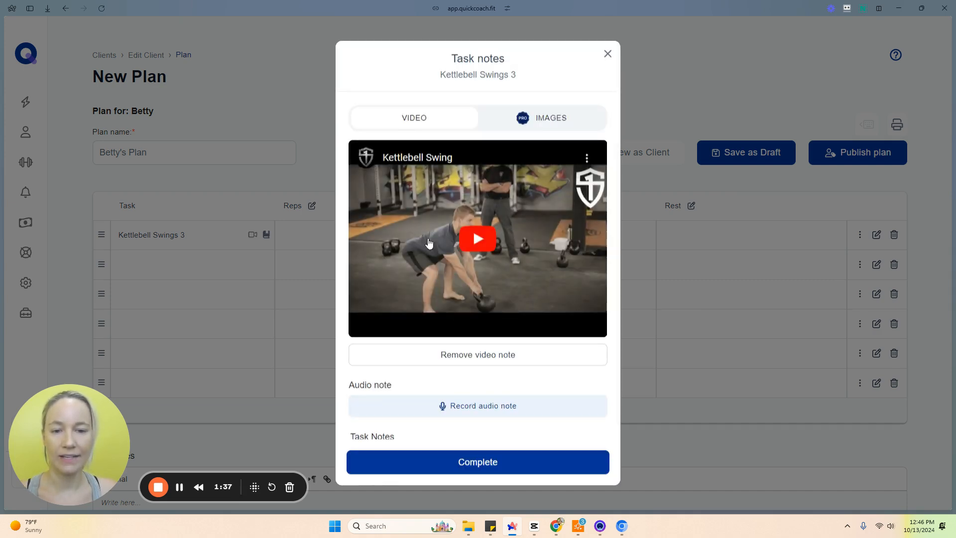
Step: Write the task note Leave notes and complete the first task's notes
{"action": "scroll", "coordinate": [483, 352], "scroll_direction": "down", "scroll_amount": 2}
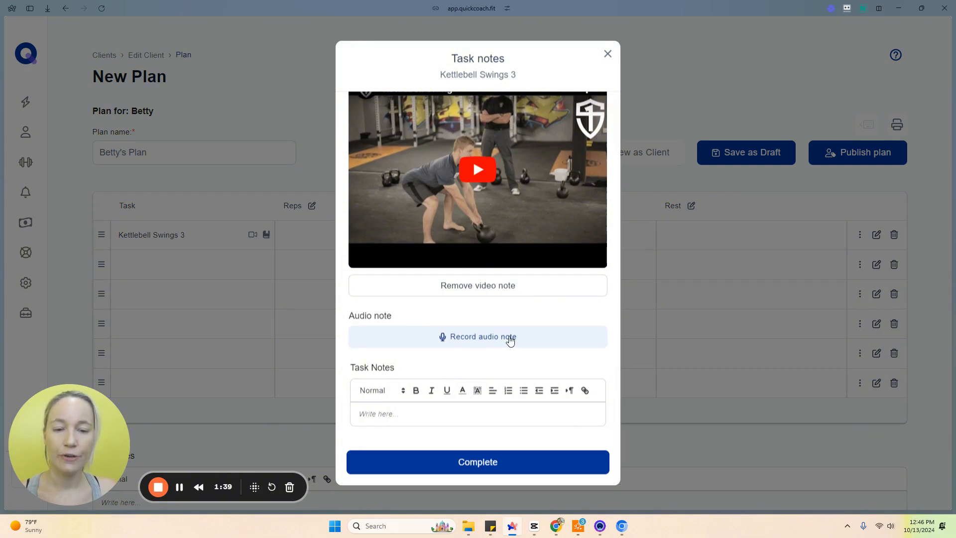
{"action": "left_click", "coordinate": [500, 415]}
{"action": "type", "text": "Leave notes."}
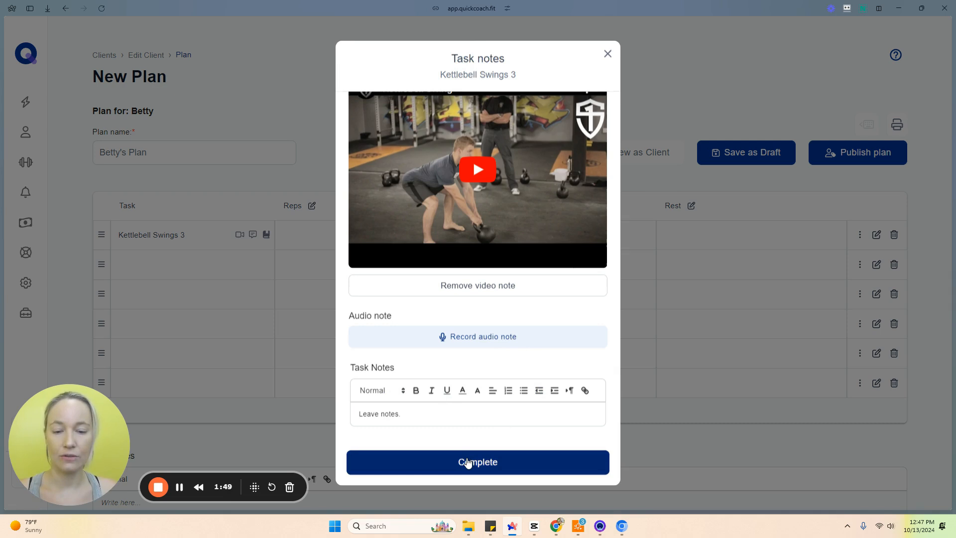
{"action": "left_click", "coordinate": [467, 462]}
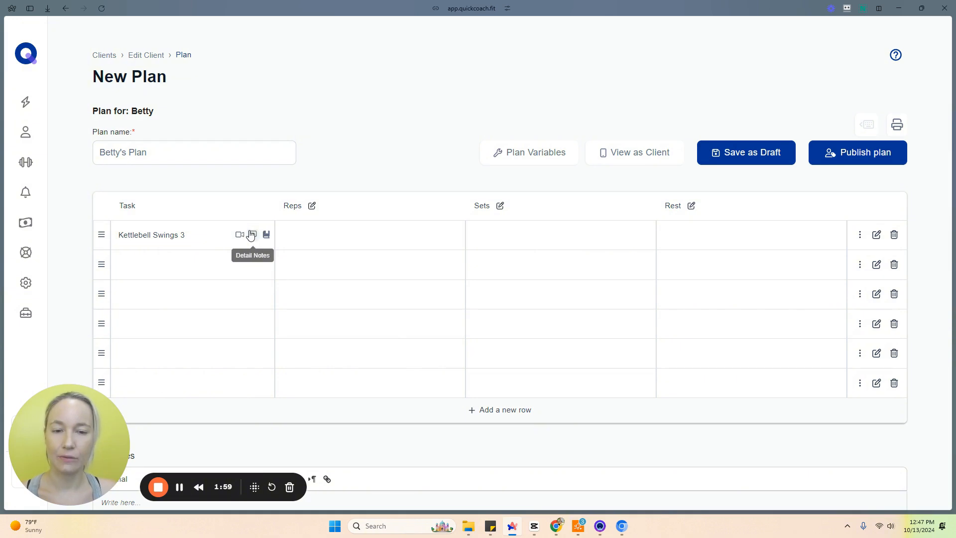
Step: Add Hooray Squats and Bicep Curl from the library as tasks in the plan's second and third rows
{"action": "left_click", "coordinate": [205, 262]}
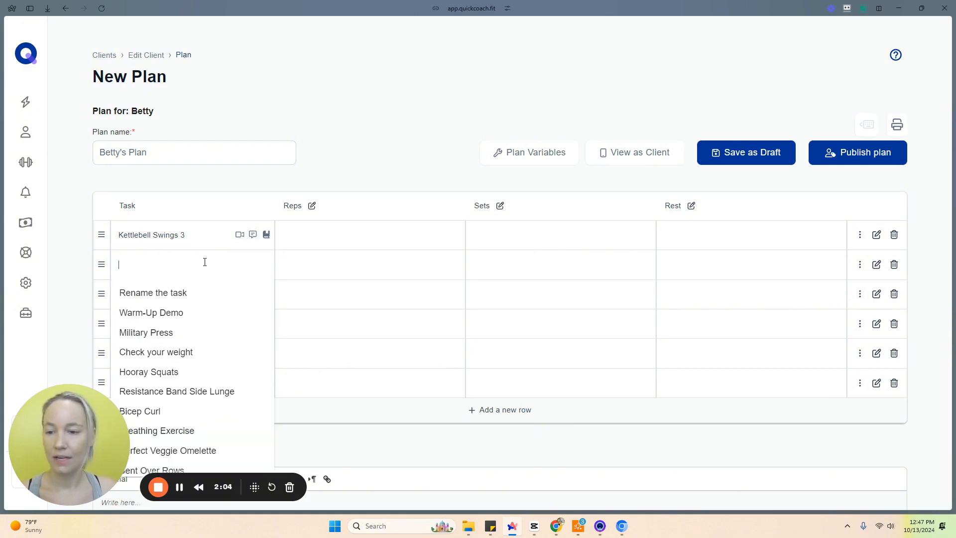
{"action": "left_click", "coordinate": [194, 371]}
{"action": "left_click", "coordinate": [169, 291]}
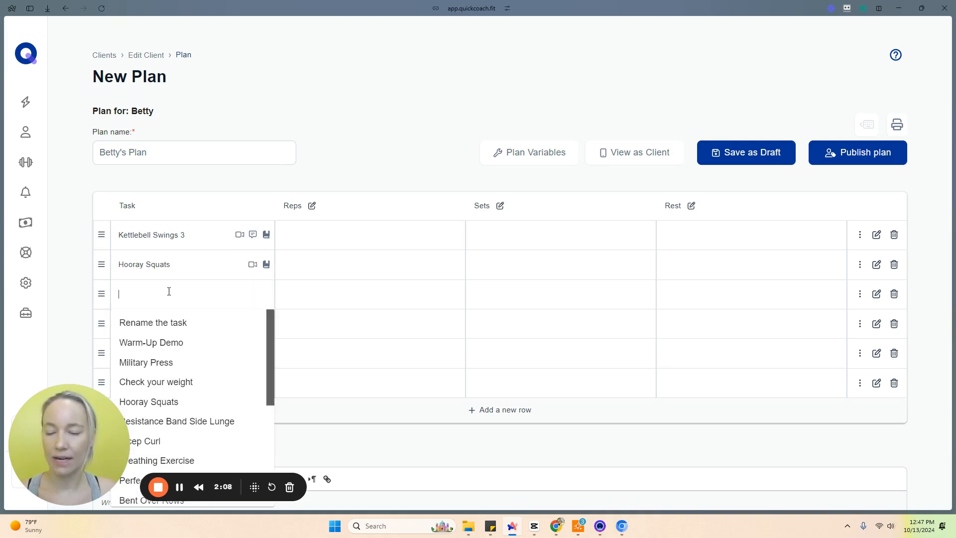
{"action": "type", "text": "bicep cu"}
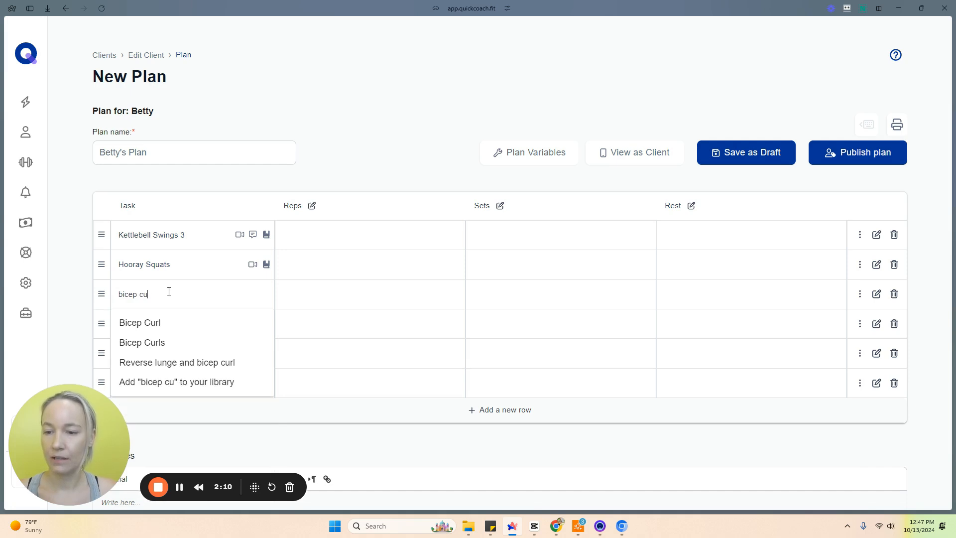
{"action": "type", "text": "rl"}
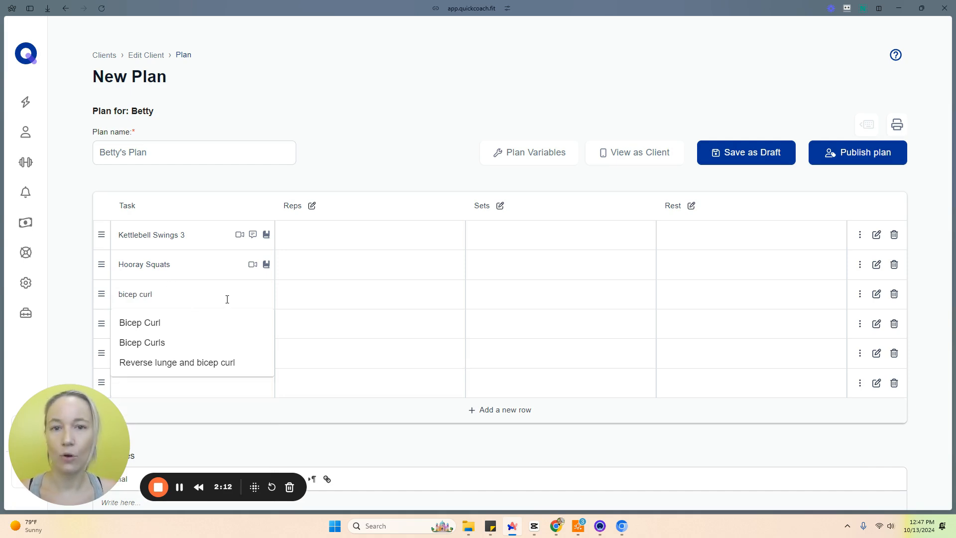
{"action": "left_click", "coordinate": [226, 322]}
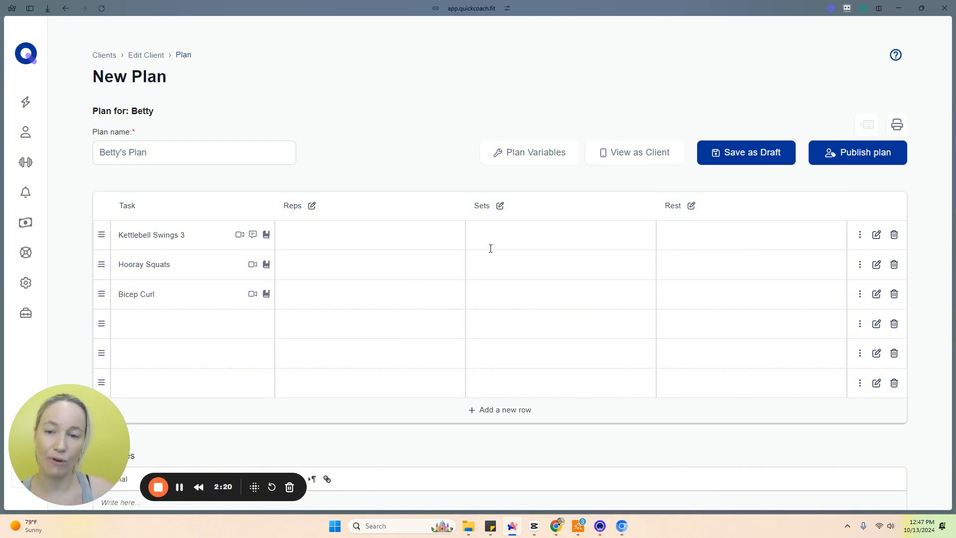
Step: Fill in 10 reps, 3 sets and 60 seconds rest for all three tasks
{"action": "left_click", "coordinate": [398, 237]}
{"action": "type", "text": "10"}
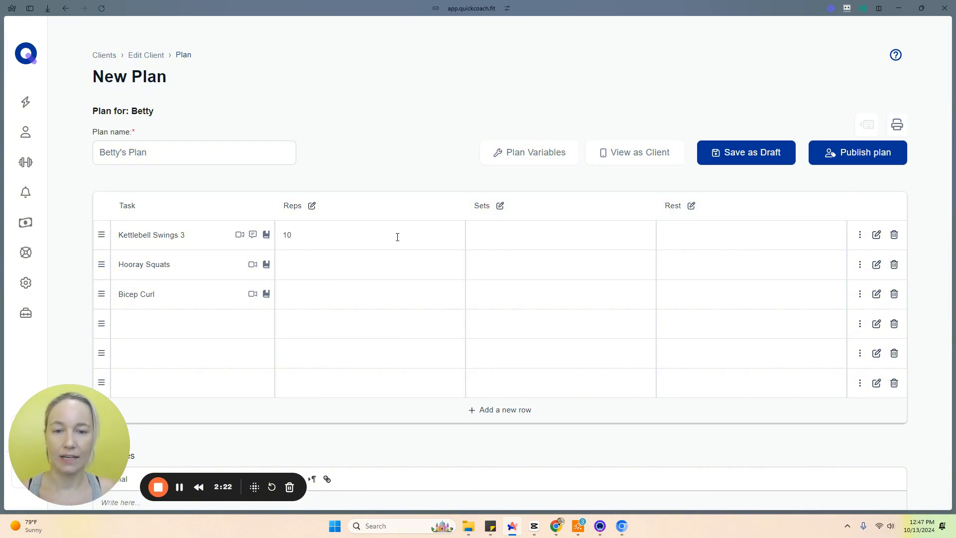
{"action": "type", "text": "60 seconds"}
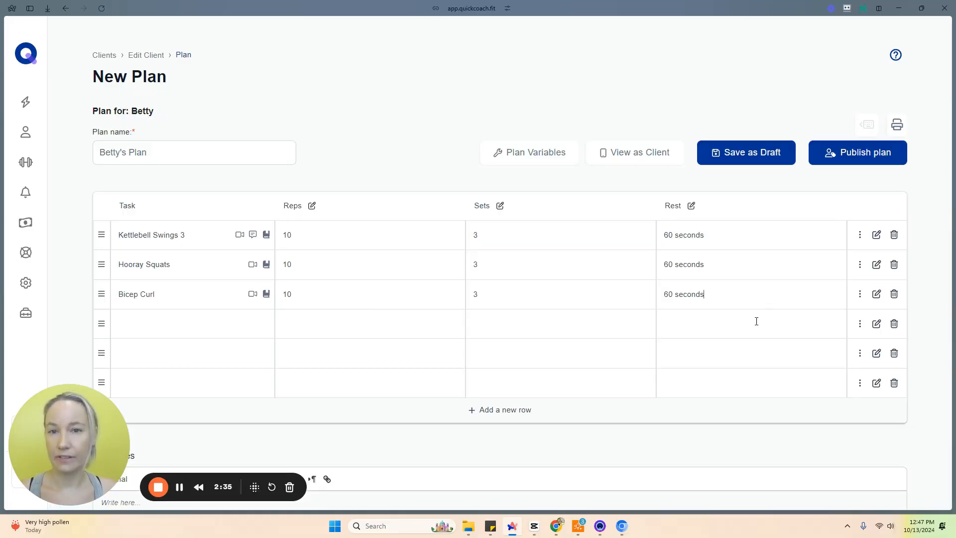
Step: Preview the plan as the client sees it, scrolling through all tasks before closing the preview
{"action": "left_click", "coordinate": [618, 159]}
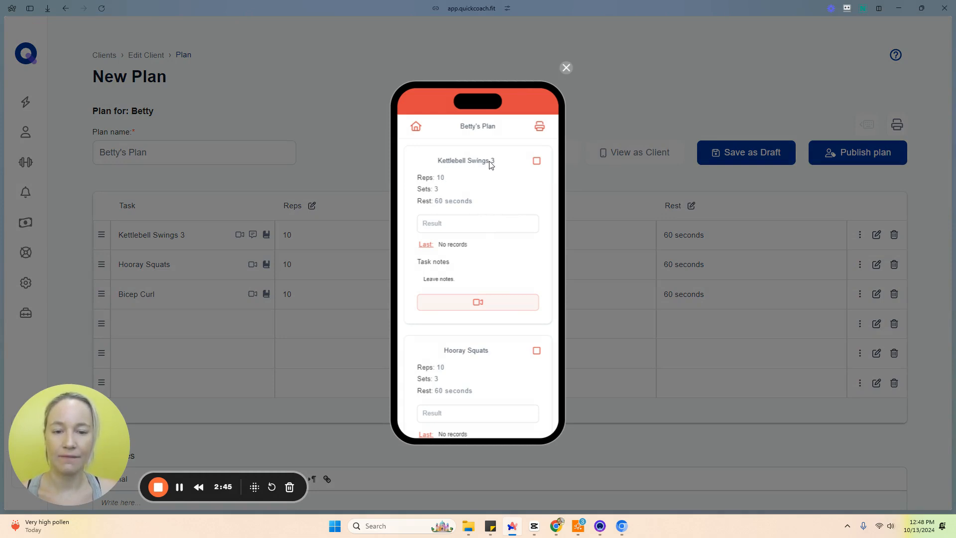
{"action": "scroll", "coordinate": [480, 211], "scroll_direction": "down", "scroll_amount": 4}
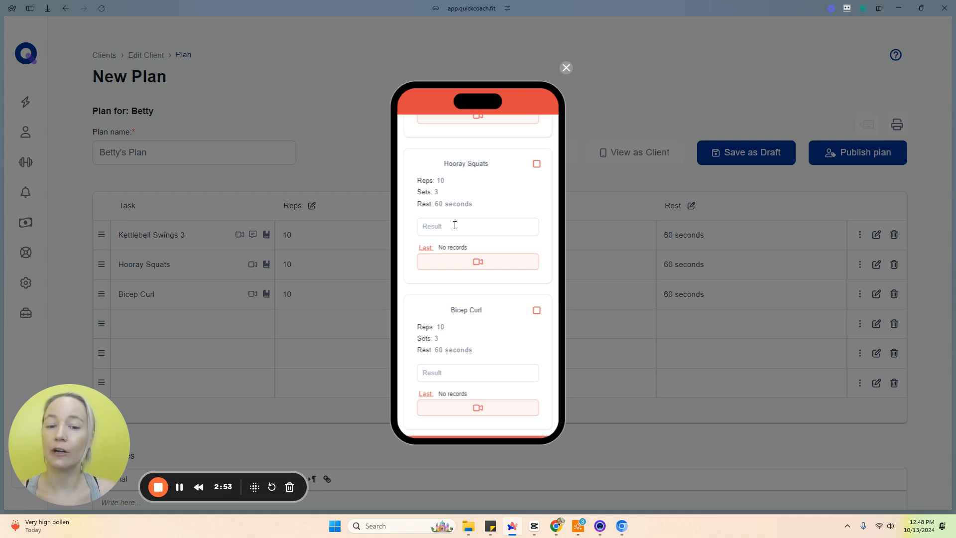
{"action": "scroll", "coordinate": [481, 234], "scroll_direction": "down", "scroll_amount": 1}
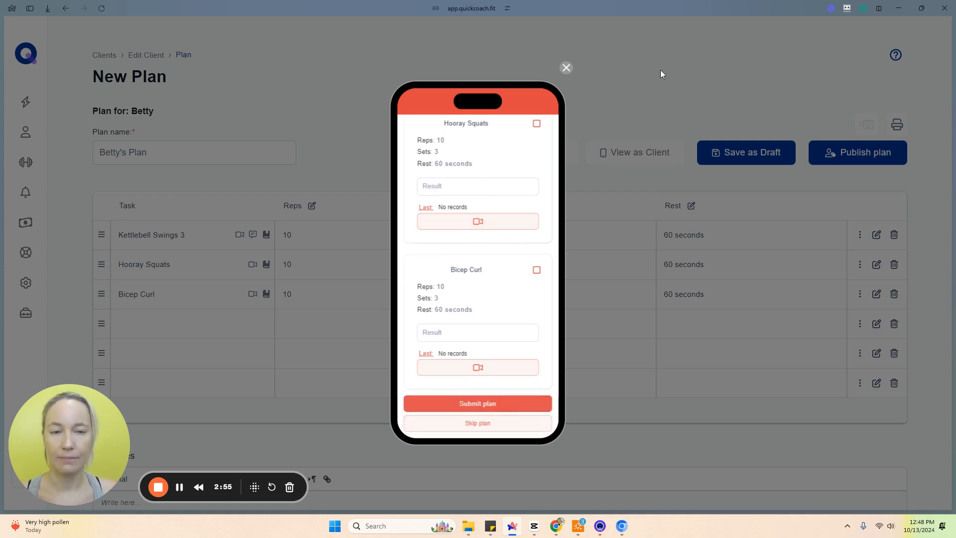
{"action": "left_click", "coordinate": [566, 68]}
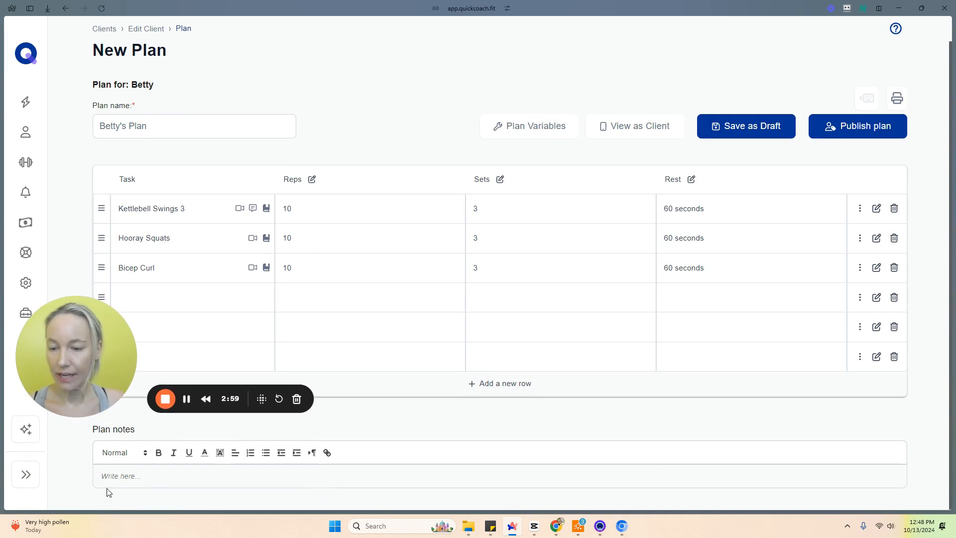
Step: Write the plan note Here are your plan notes. and publish the plan
{"action": "left_click", "coordinate": [122, 477]}
{"action": "type", "text": "Here are your plan notes."}
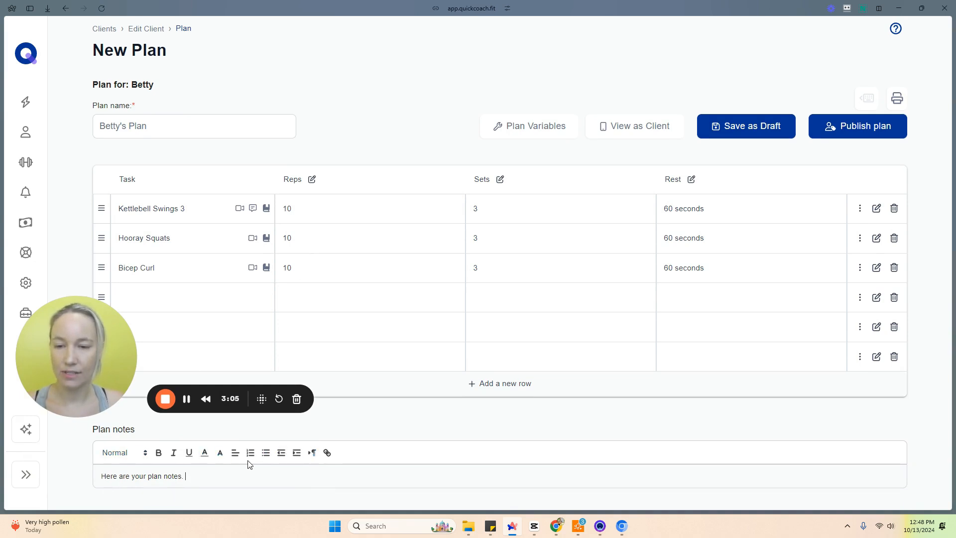
{"action": "left_click_drag", "start_coordinate": [103, 354], "coordinate": [90, 426]}
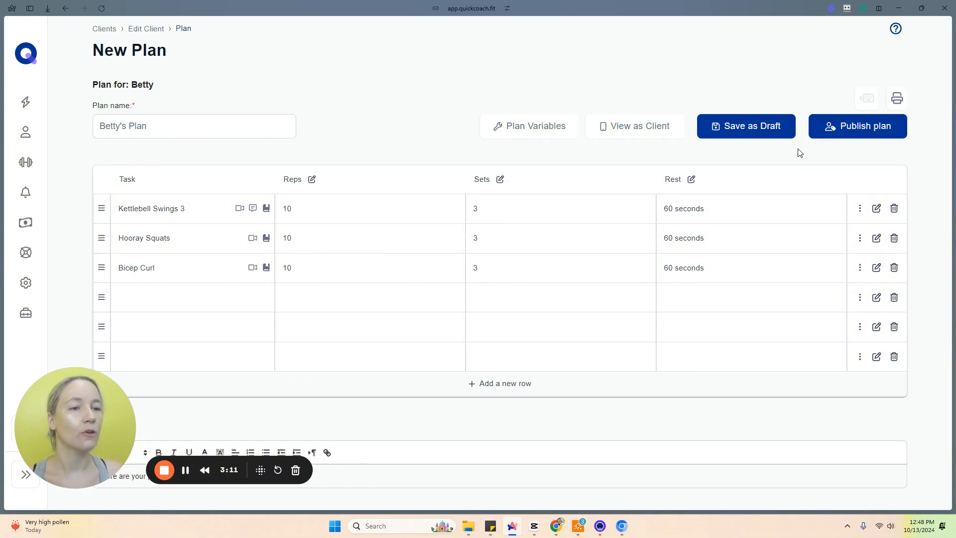
{"action": "left_click", "coordinate": [856, 126]}
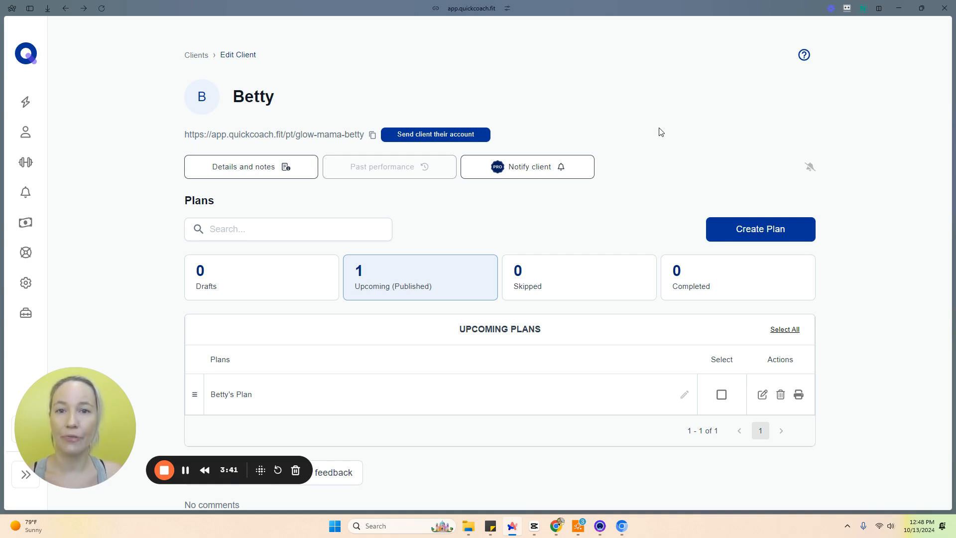
Step: Clone Betty's Plan into drafts and open the drafts list
{"action": "left_click", "coordinate": [722, 394]}
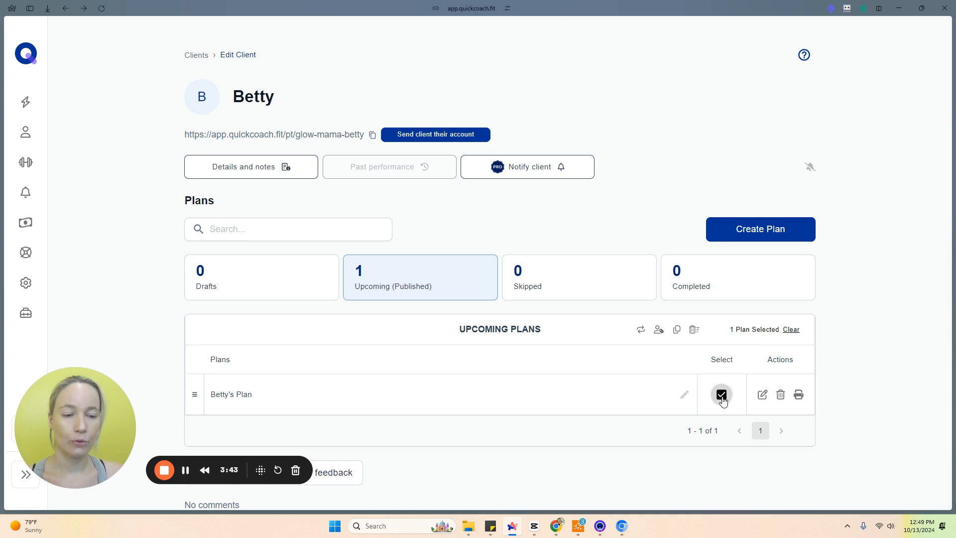
{"action": "left_click", "coordinate": [676, 330]}
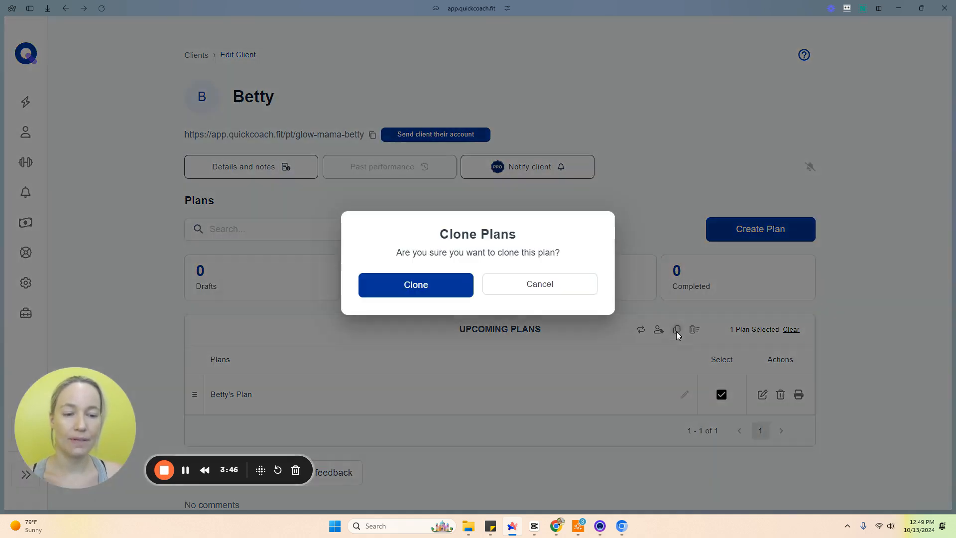
{"action": "left_click", "coordinate": [437, 286]}
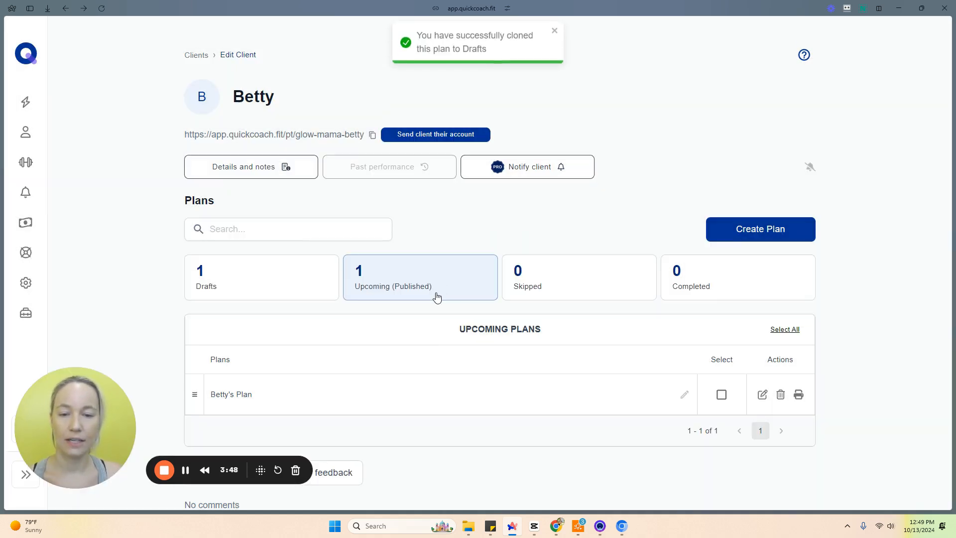
{"action": "left_click", "coordinate": [296, 285]}
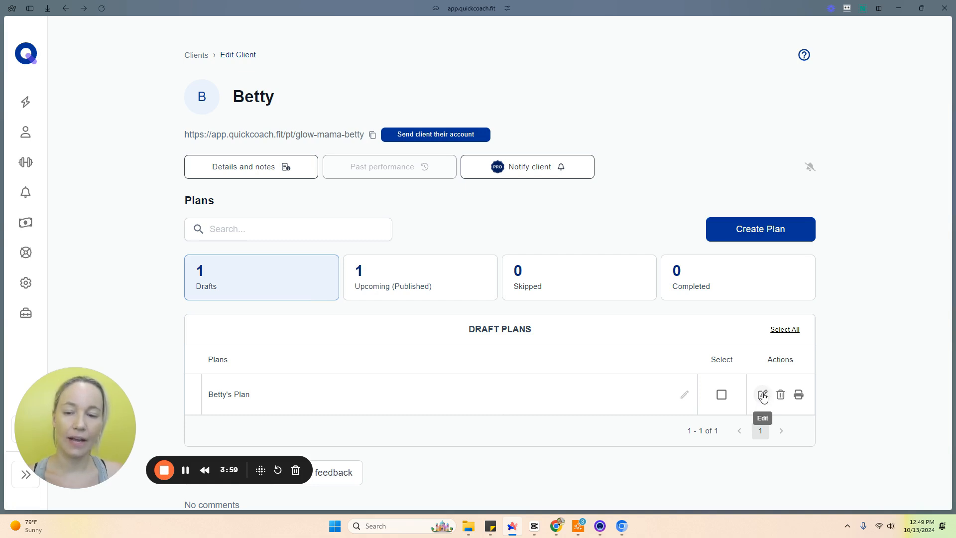
Step: Rename the draft copy as Betty's Plan 2 and clone it once more
{"action": "left_click", "coordinate": [684, 394]}
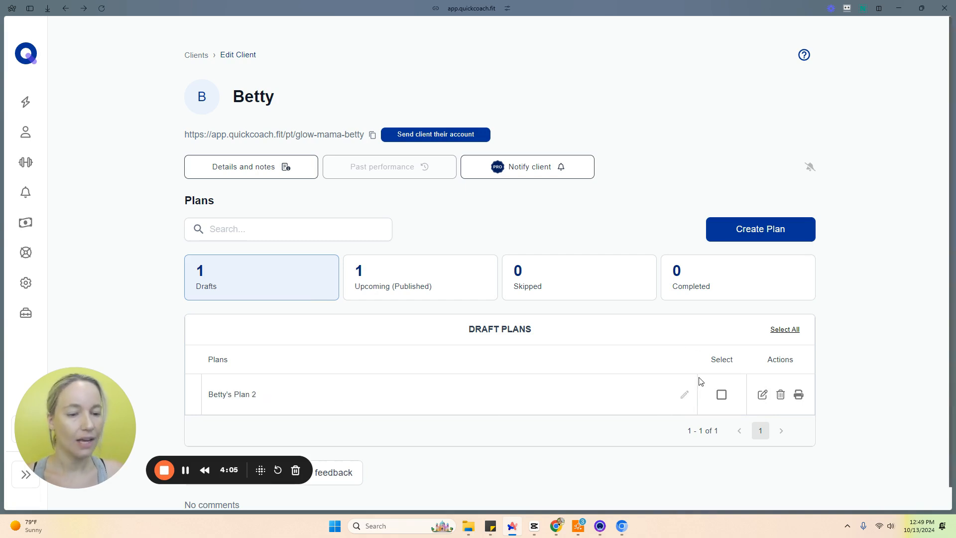
{"action": "left_click", "coordinate": [720, 396]}
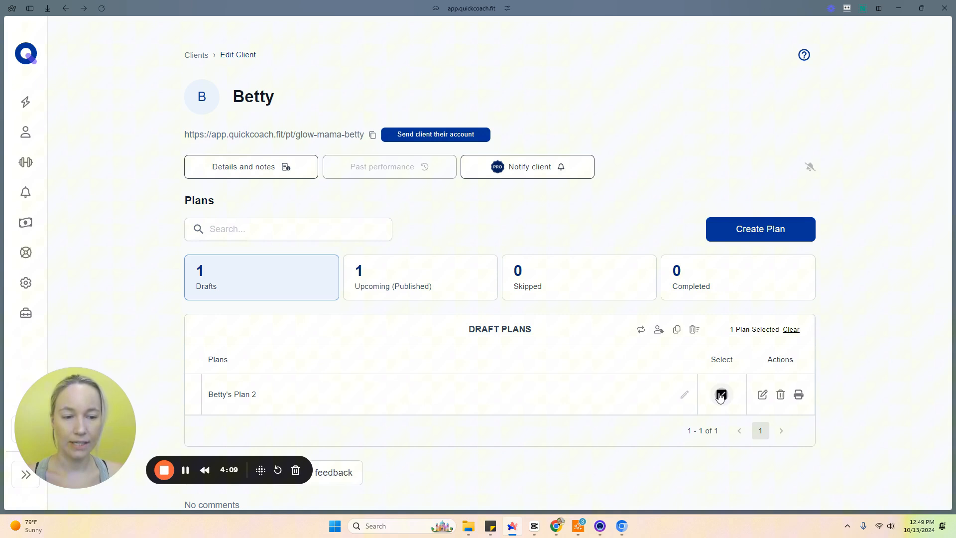
{"action": "left_click", "coordinate": [678, 331]}
{"action": "left_click", "coordinate": [416, 296]}
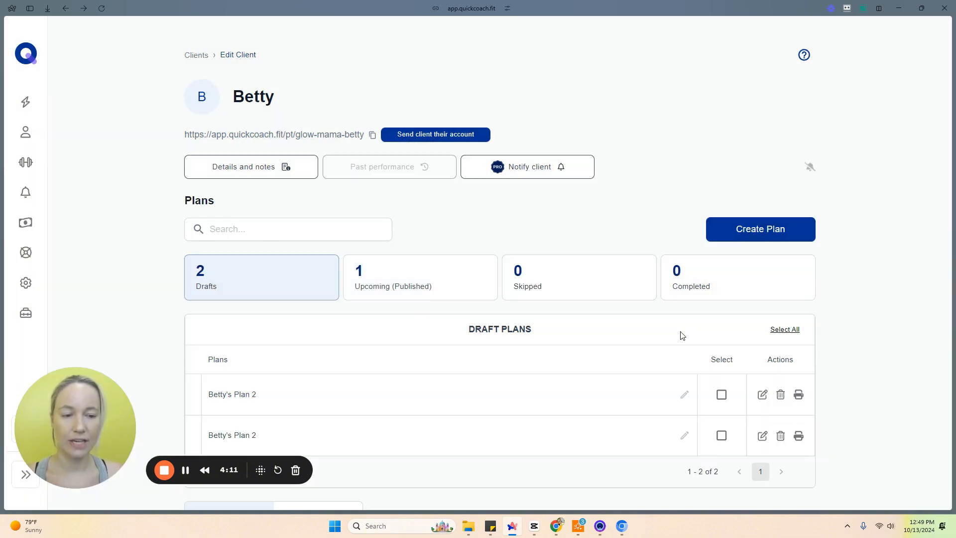
Step: Select all draft plans and clone the whole selection twice
{"action": "left_click", "coordinate": [786, 330]}
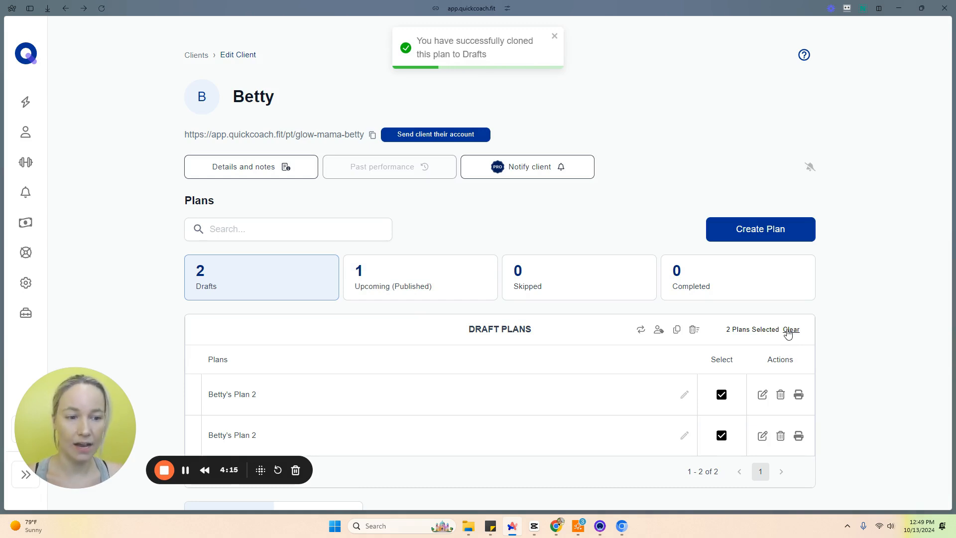
{"action": "left_click", "coordinate": [676, 330]}
{"action": "left_click", "coordinate": [441, 293]}
{"action": "left_click", "coordinate": [790, 331]}
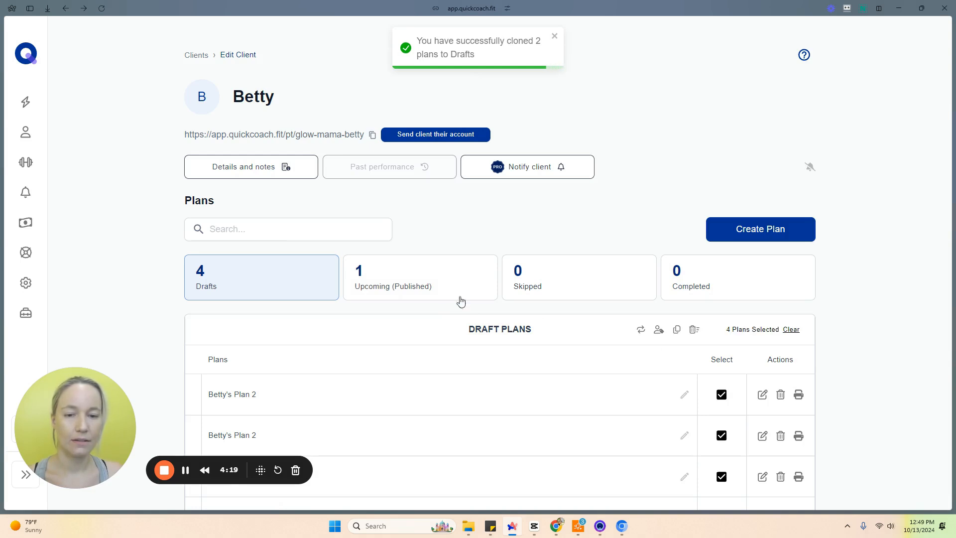
{"action": "left_click", "coordinate": [676, 330]}
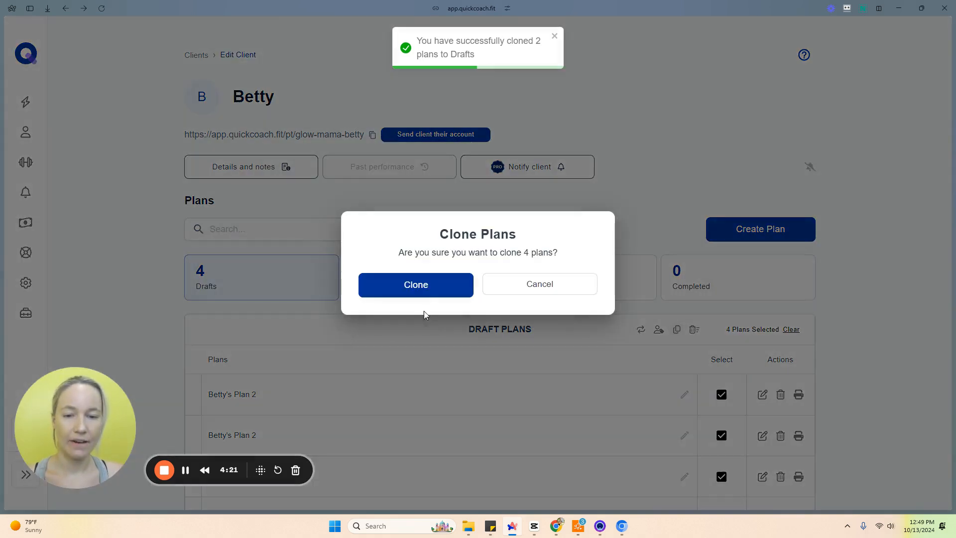
{"action": "left_click", "coordinate": [416, 289]}
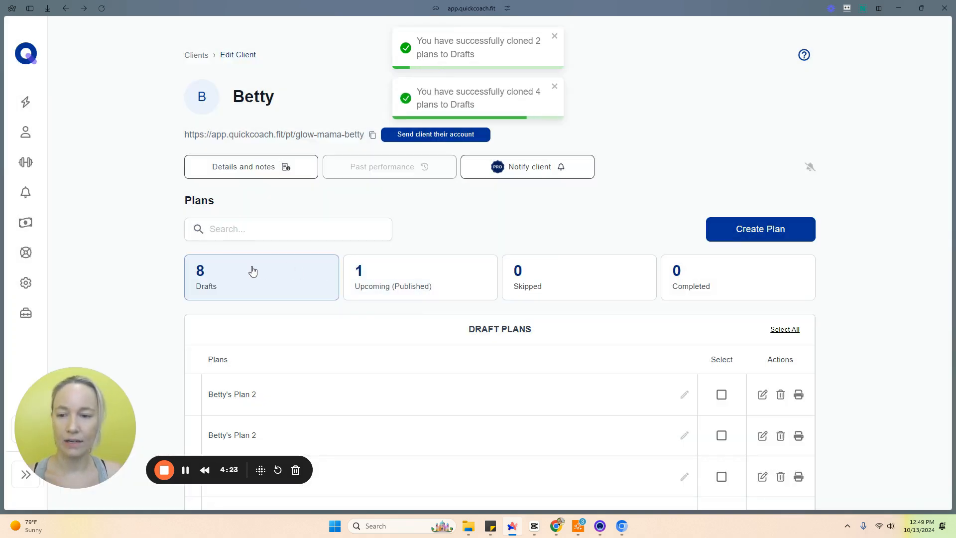
Step: Select the first draft plan and clone it once more
{"action": "scroll", "coordinate": [722, 374], "scroll_direction": "down", "scroll_amount": 1}
{"action": "left_click", "coordinate": [721, 345]}
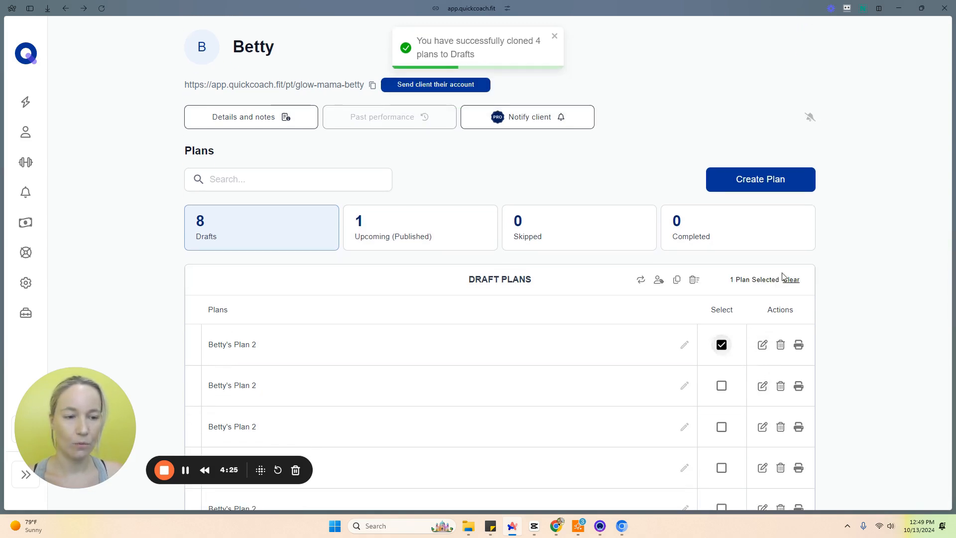
{"action": "left_click", "coordinate": [677, 279]}
{"action": "left_click", "coordinate": [437, 285]}
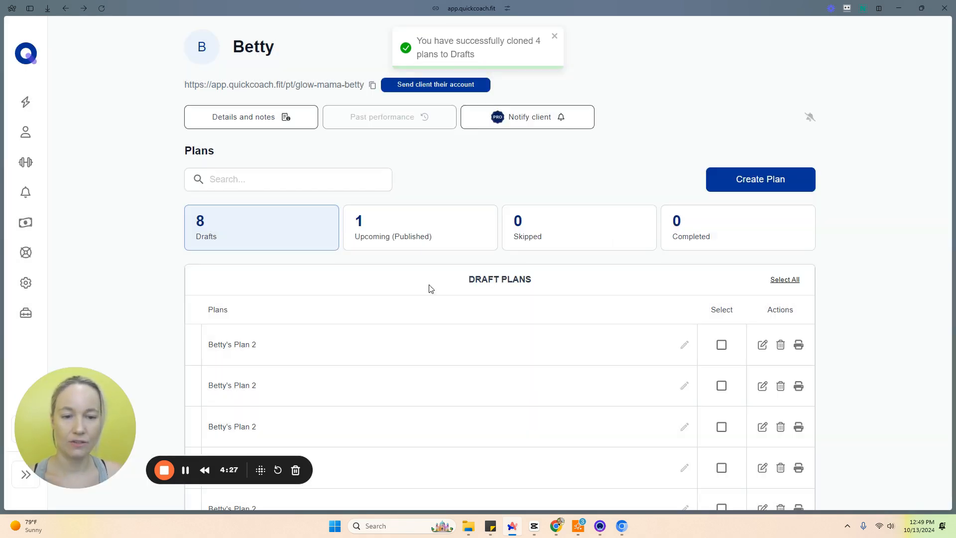
Step: Select all draft plans and change their status to Upcoming, then open the upcoming plans
{"action": "scroll", "coordinate": [567, 377], "scroll_direction": "down", "scroll_amount": 2}
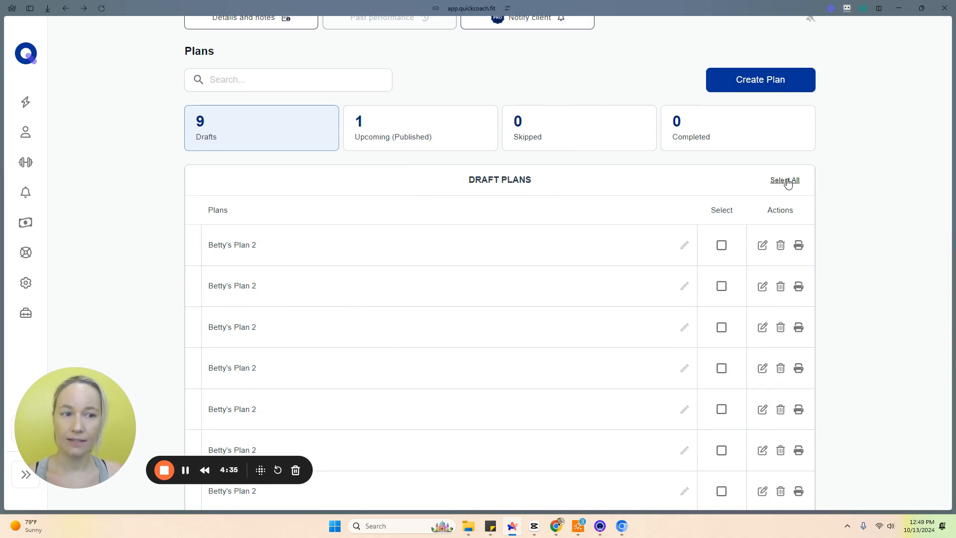
{"action": "left_click", "coordinate": [785, 180]}
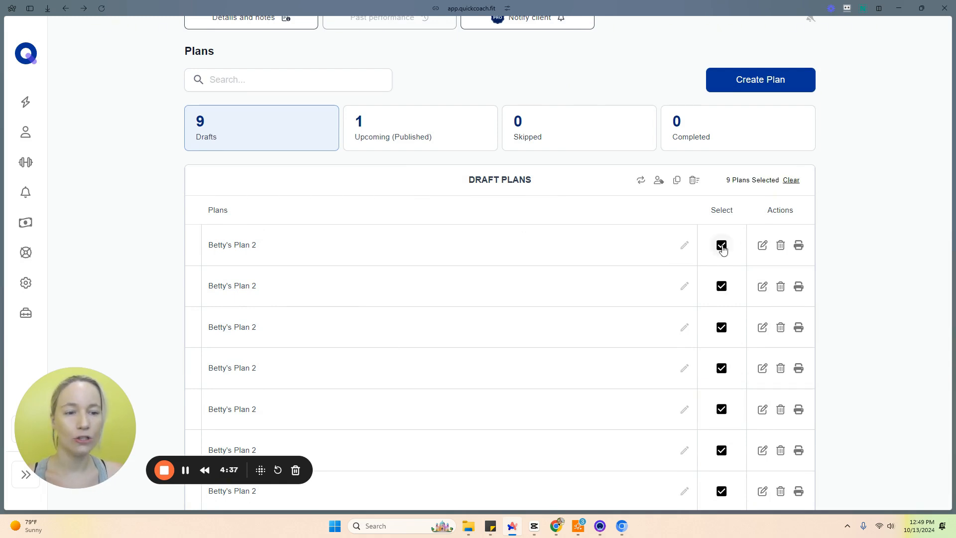
{"action": "left_click", "coordinate": [721, 245]}
{"action": "left_click", "coordinate": [721, 285]}
{"action": "left_click", "coordinate": [722, 327]}
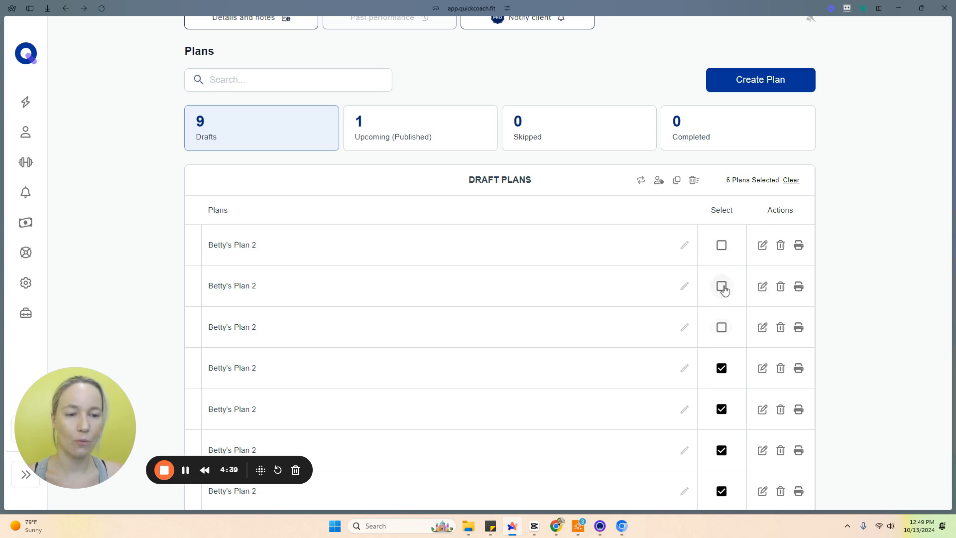
{"action": "left_click", "coordinate": [722, 285]}
{"action": "left_click", "coordinate": [722, 328]}
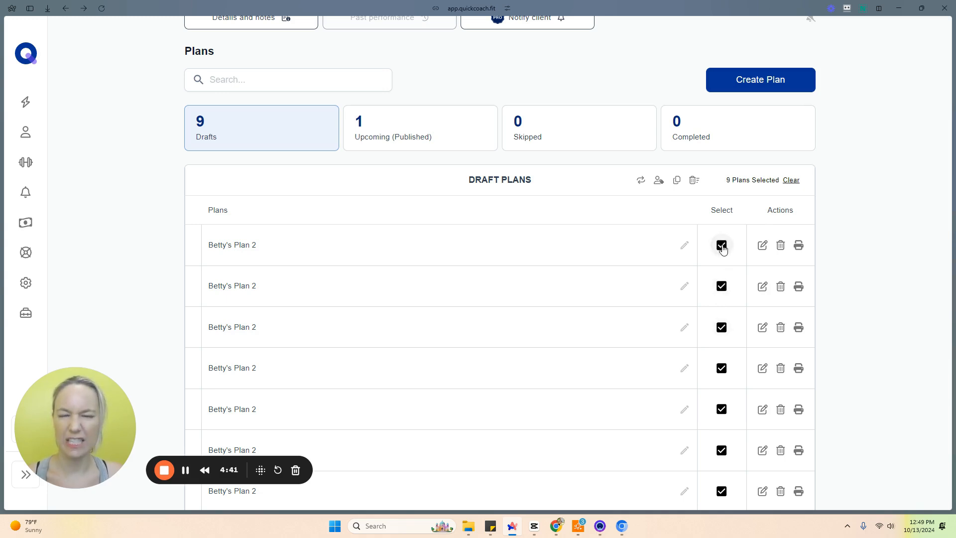
{"action": "left_click", "coordinate": [641, 181]}
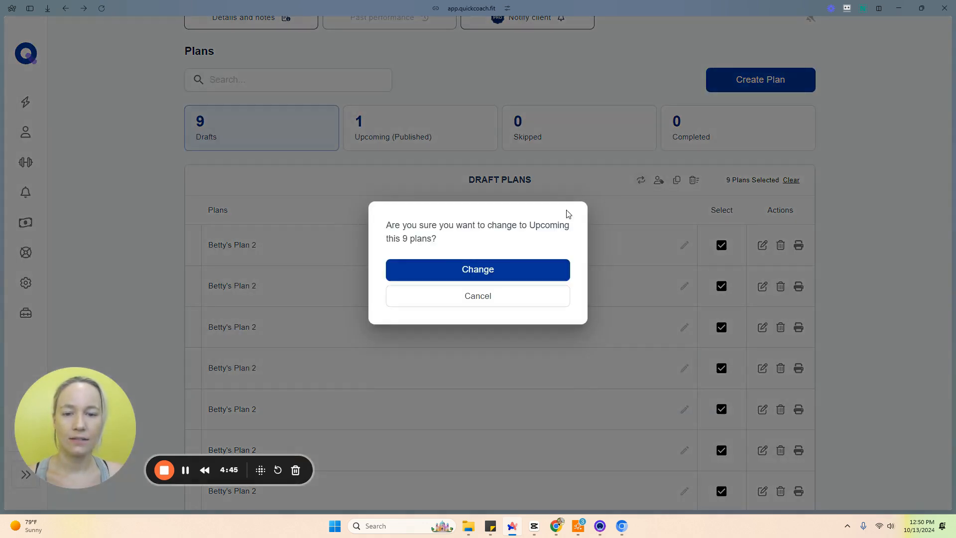
{"action": "left_click", "coordinate": [460, 268]}
{"action": "left_click", "coordinate": [383, 292]}
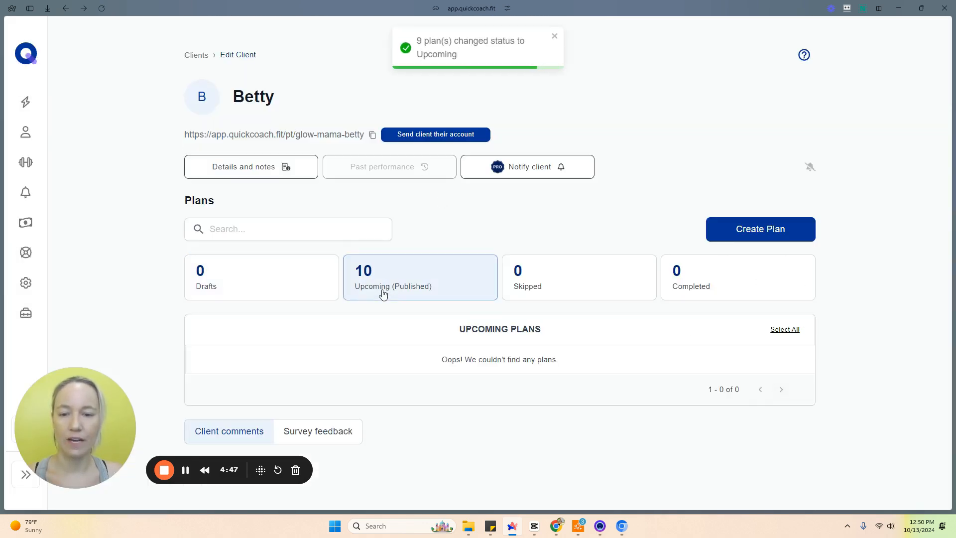
Step: Rename the first upcoming plan to Betty's Plan 1
{"action": "scroll", "coordinate": [383, 293], "scroll_direction": "down", "scroll_amount": 4}
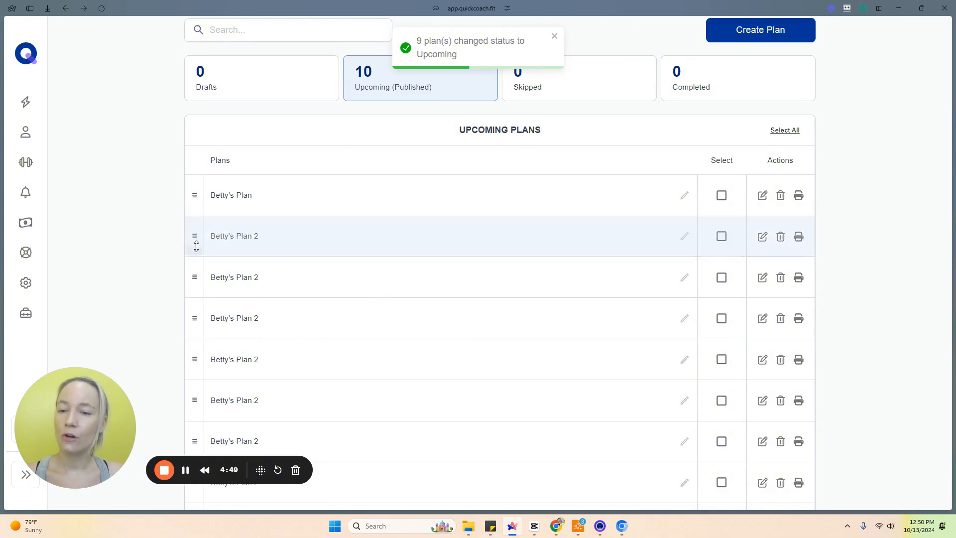
{"action": "mouse_move", "coordinate": [197, 247]}
{"action": "left_mouse_down"}
{"action": "mouse_move", "coordinate": [192, 376]}
{"action": "mouse_move", "coordinate": [194, 235]}
{"action": "left_mouse_up"}
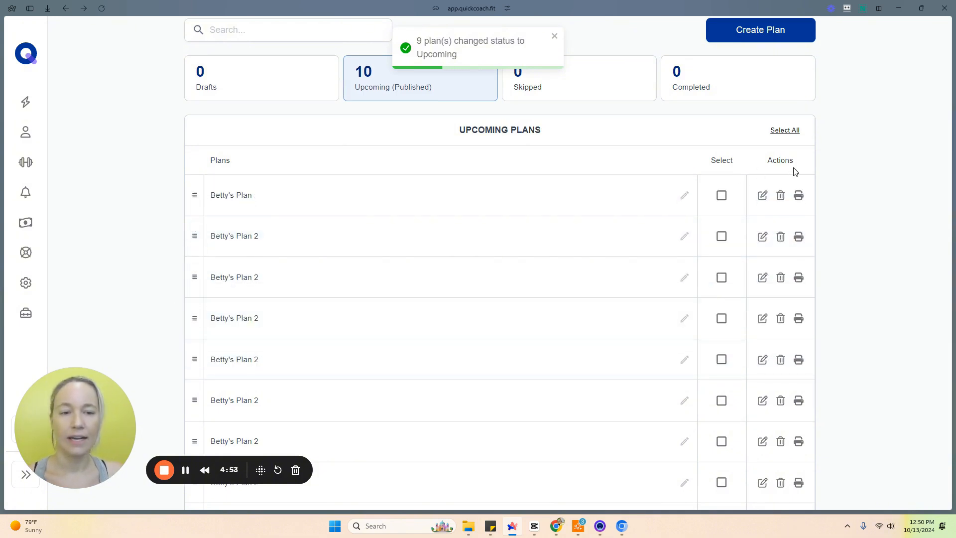
{"action": "left_click", "coordinate": [684, 195]}
{"action": "left_click", "coordinate": [453, 195]}
{"action": "type", "text": "1"}
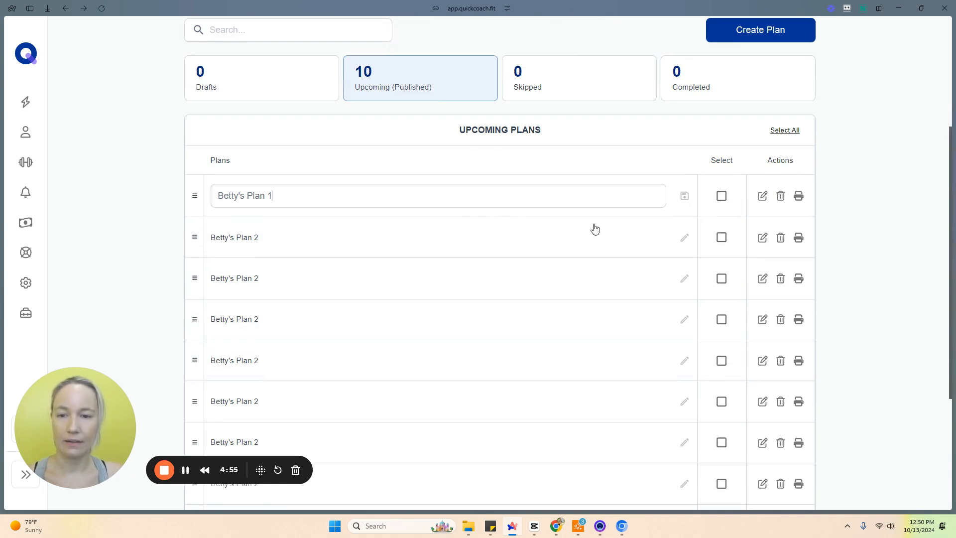
{"action": "left_click", "coordinate": [684, 196]}
Step: Rename the third upcoming plan to Betty's Plan 3
{"action": "left_click", "coordinate": [684, 278]}
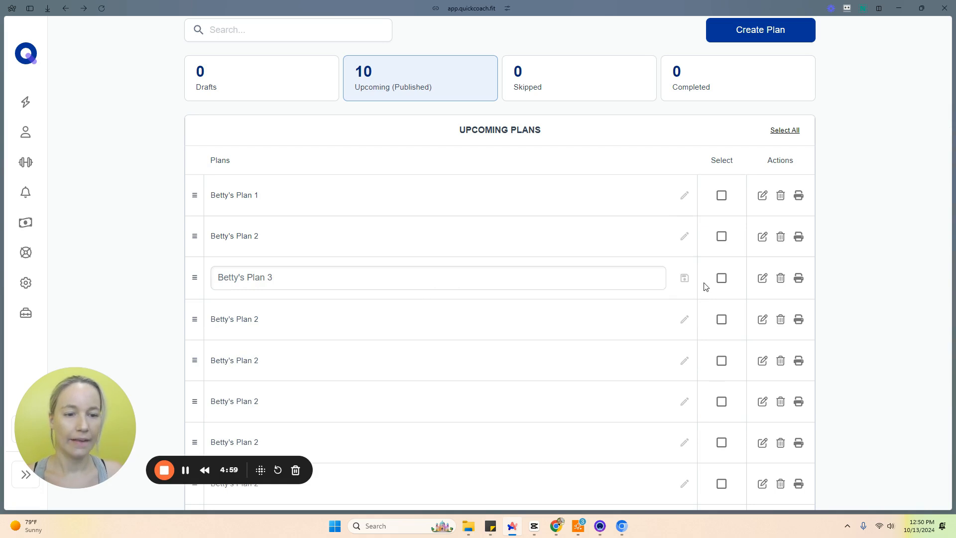
{"action": "left_click", "coordinate": [684, 278]}
{"action": "left_click", "coordinate": [673, 323]}
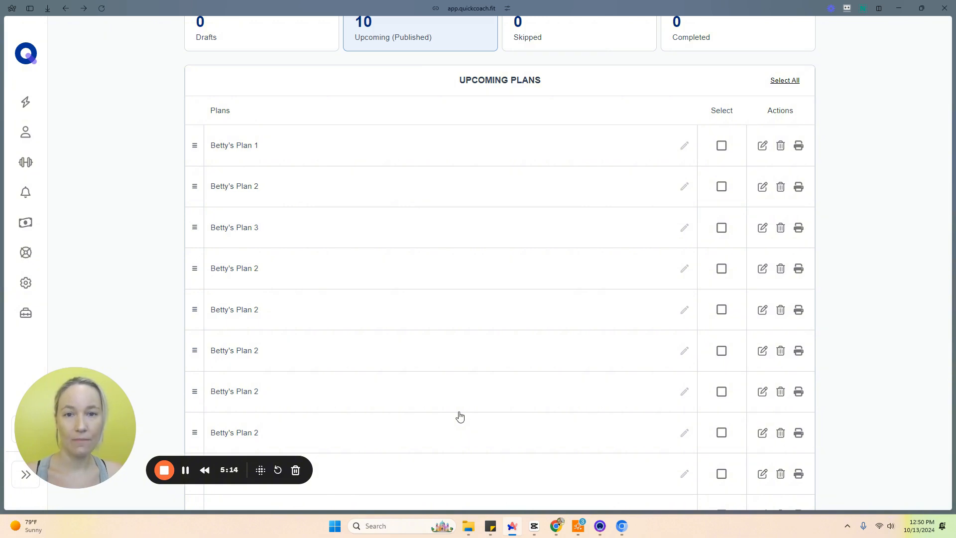
{"action": "scroll", "coordinate": [460, 408], "scroll_direction": "up", "scroll_amount": 5}
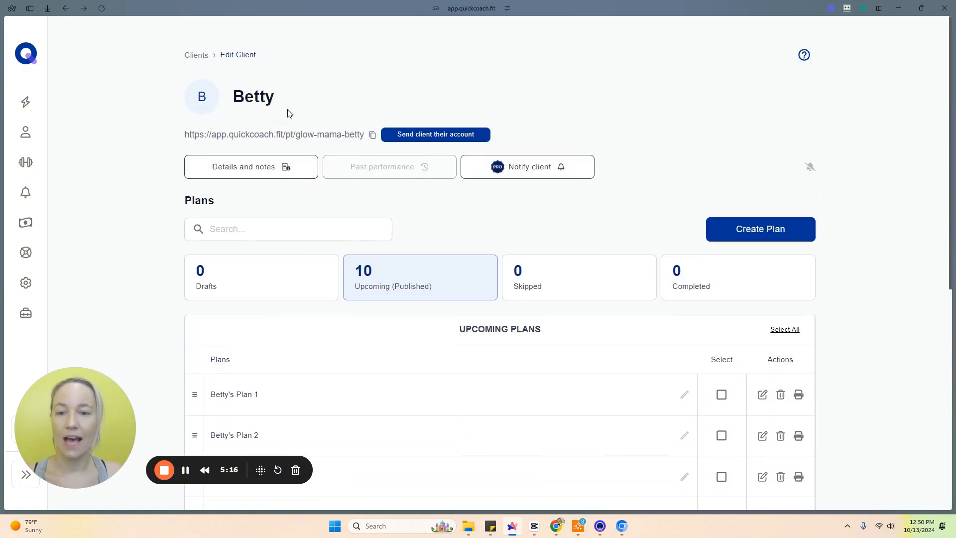